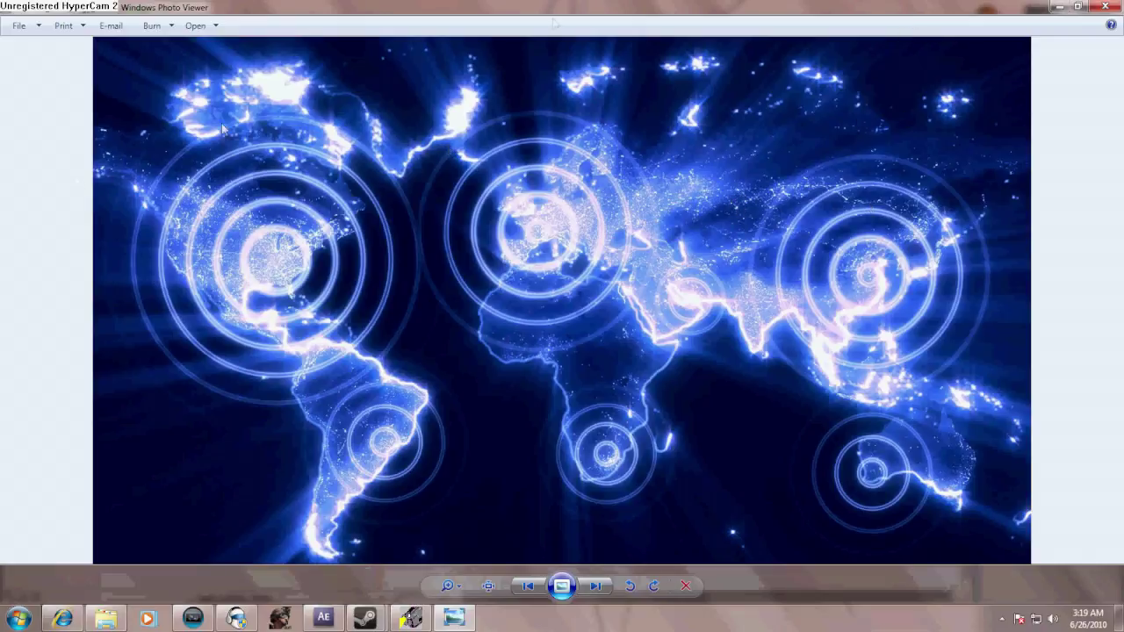
# Return to After Effects, add ultimate_technology_1110.jpg to Comp 2 and scale it to about 68% by 67% to fit the frame
pyautogui.click(1058, 7)
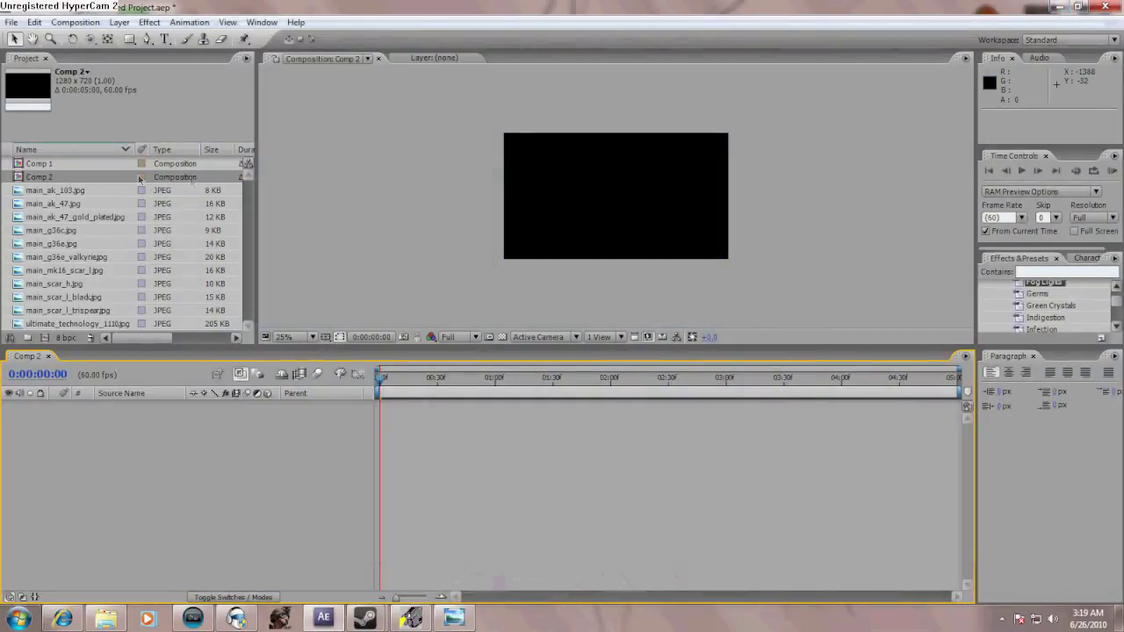
pyautogui.click(88, 297)
pyautogui.click(88, 312)
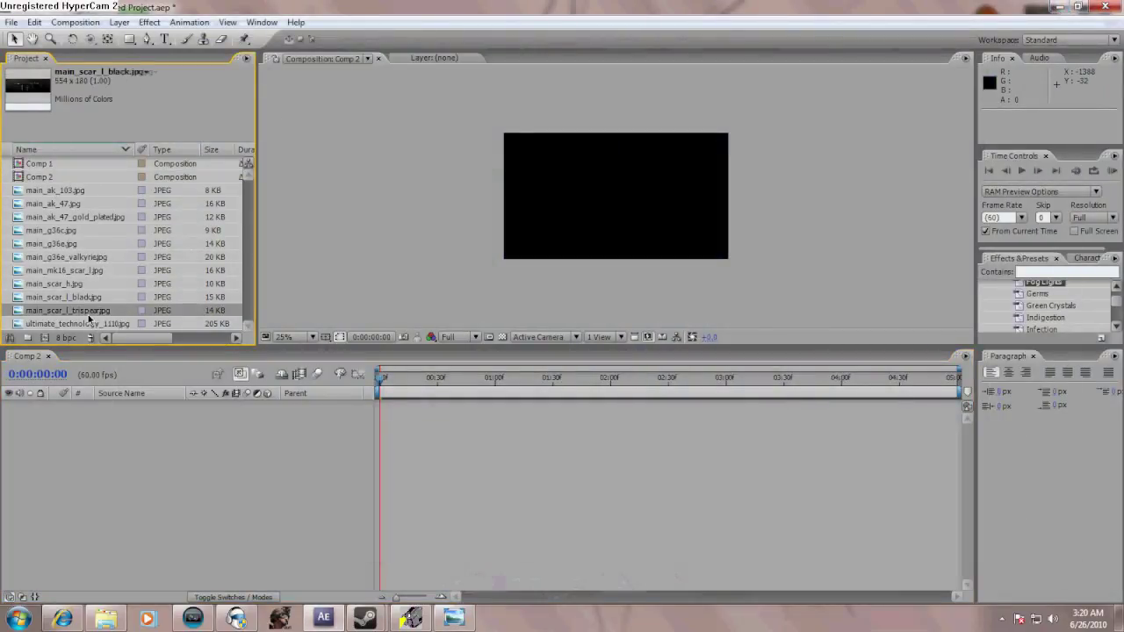
pyautogui.click(88, 323)
pyautogui.moveTo(88, 323); pyautogui.dragTo(85, 443)
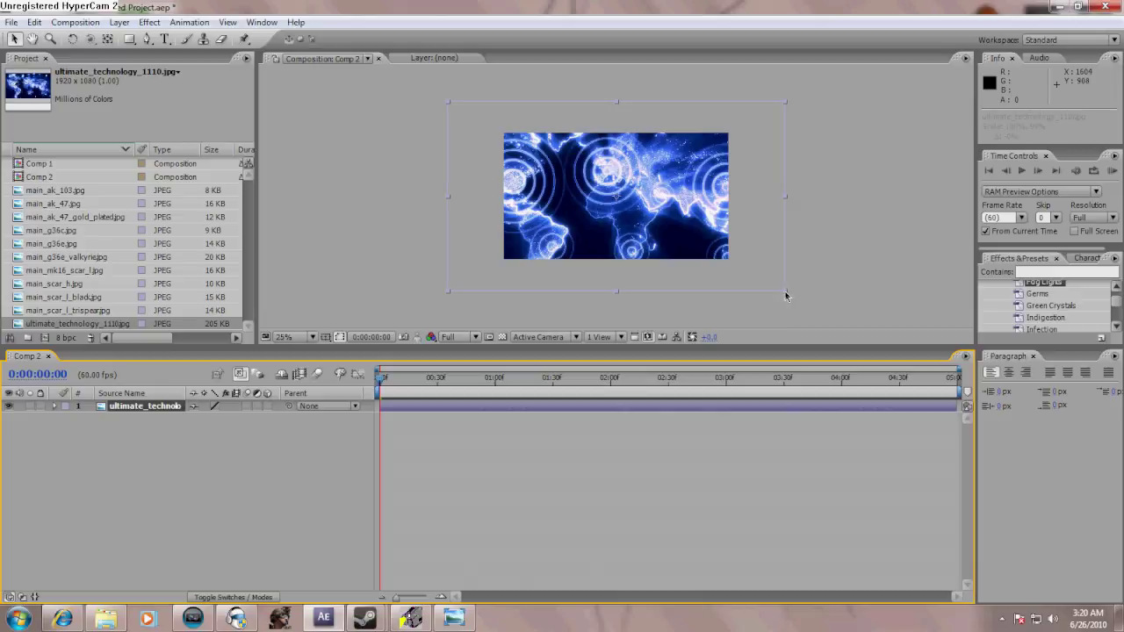
pyautogui.moveTo(786, 293); pyautogui.dragTo(728, 258)
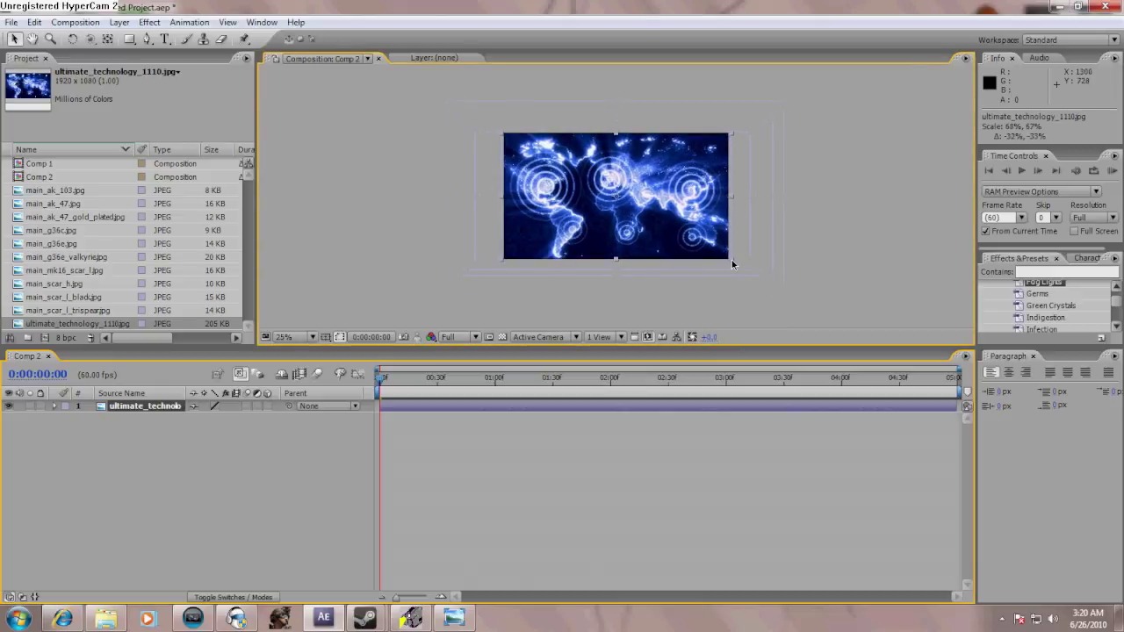
pyautogui.press('.')
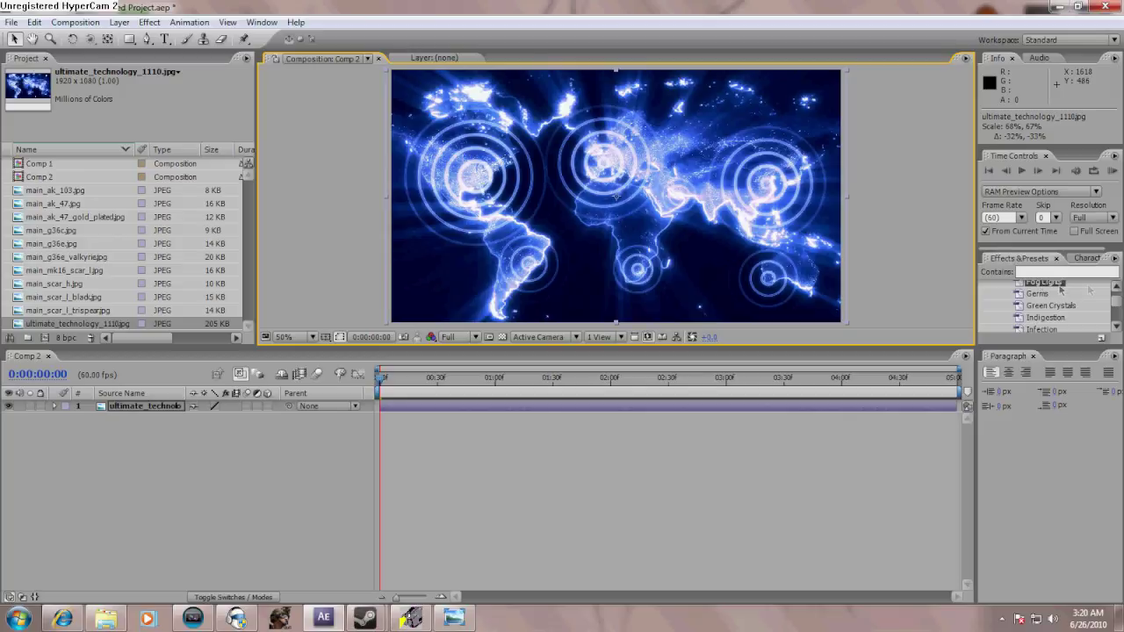
# Locate the Fog Lights preset and create a black 1280 x 720 solid layer named Fog
pyautogui.moveTo(1120, 303); pyautogui.dragTo(1117, 299)
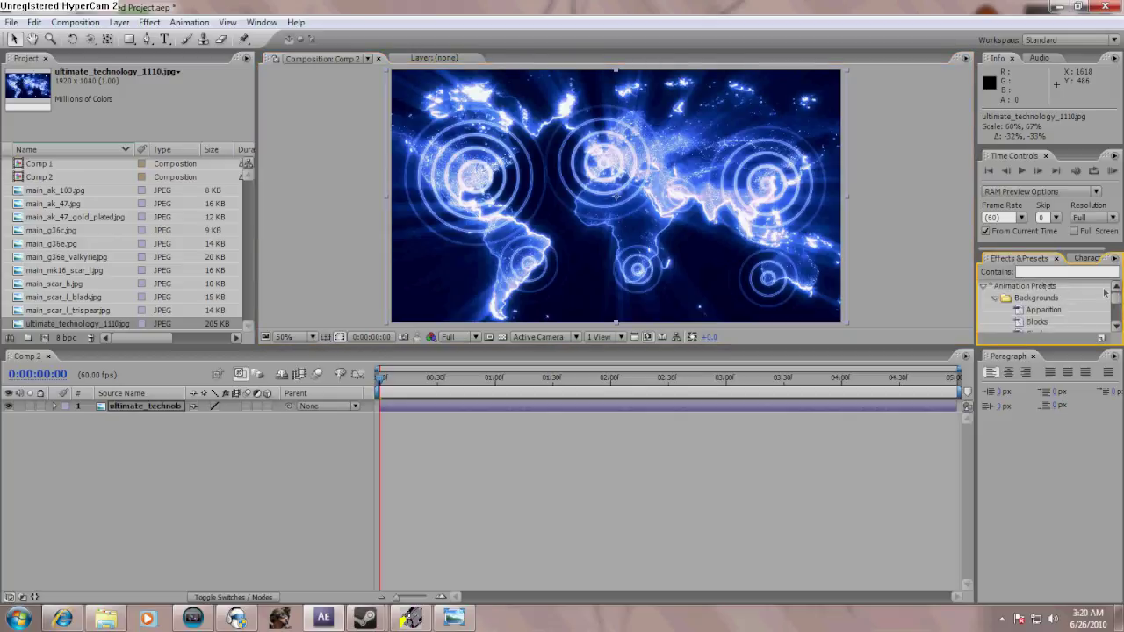
pyautogui.moveTo(1116, 302); pyautogui.dragTo(1115, 304)
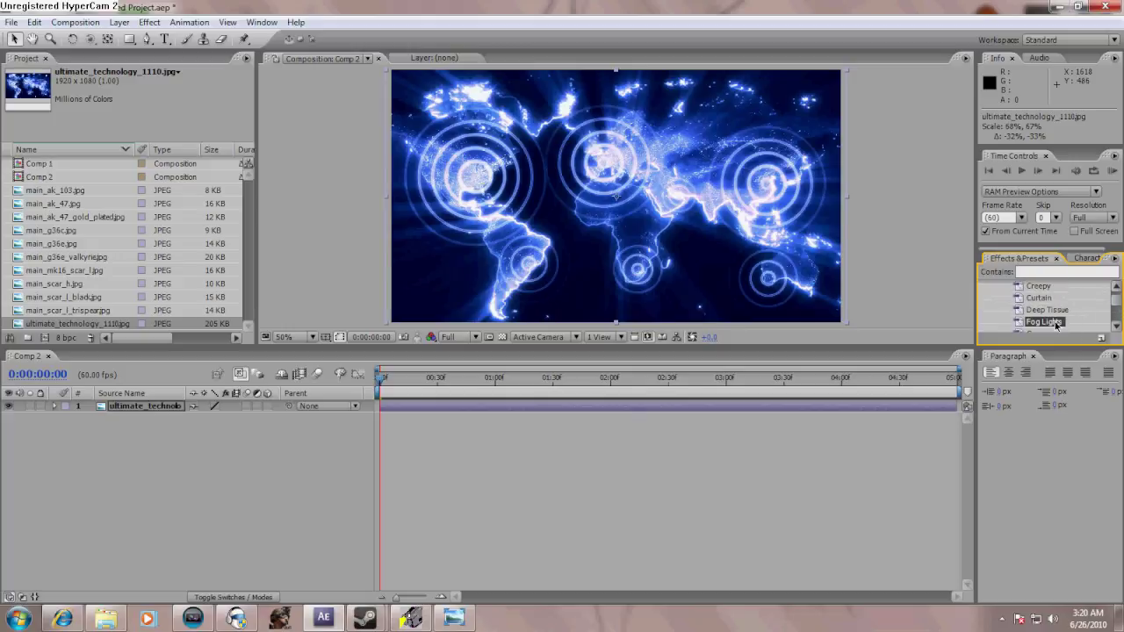
pyautogui.click(77, 22)
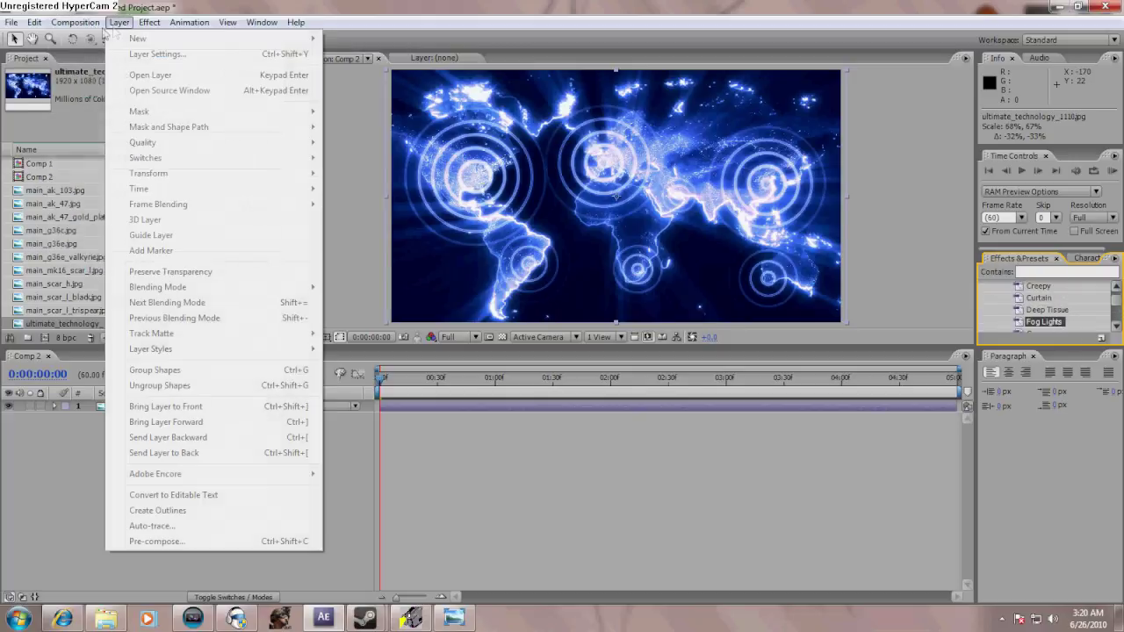
pyautogui.click(119, 23)
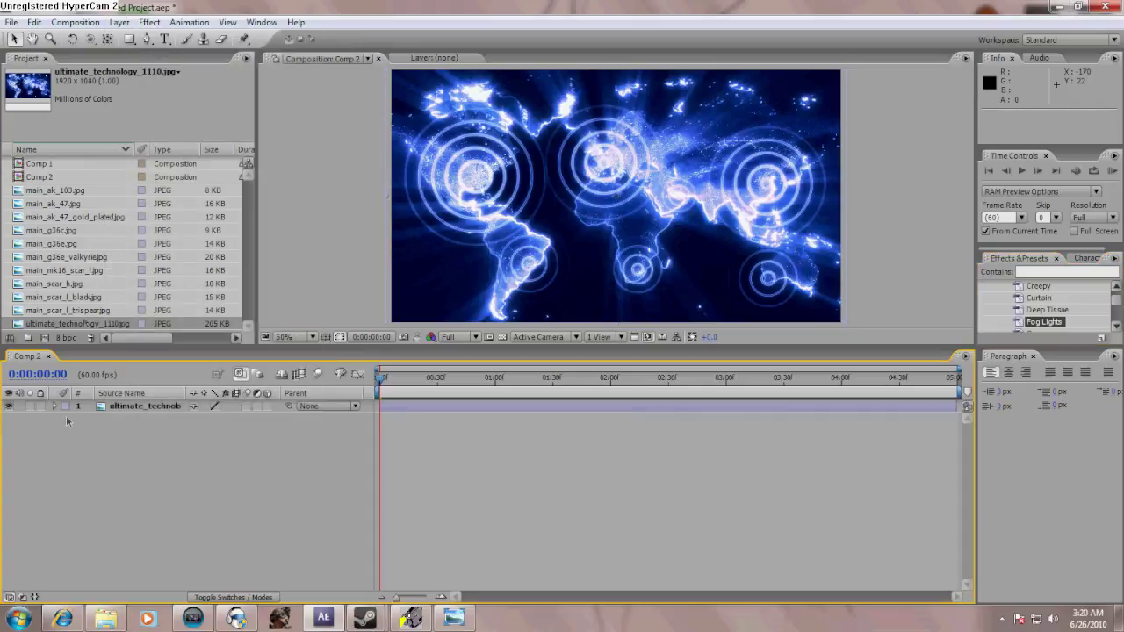
pyautogui.click(120, 24)
pyautogui.moveTo(131, 38)
pyautogui.click(383, 58)
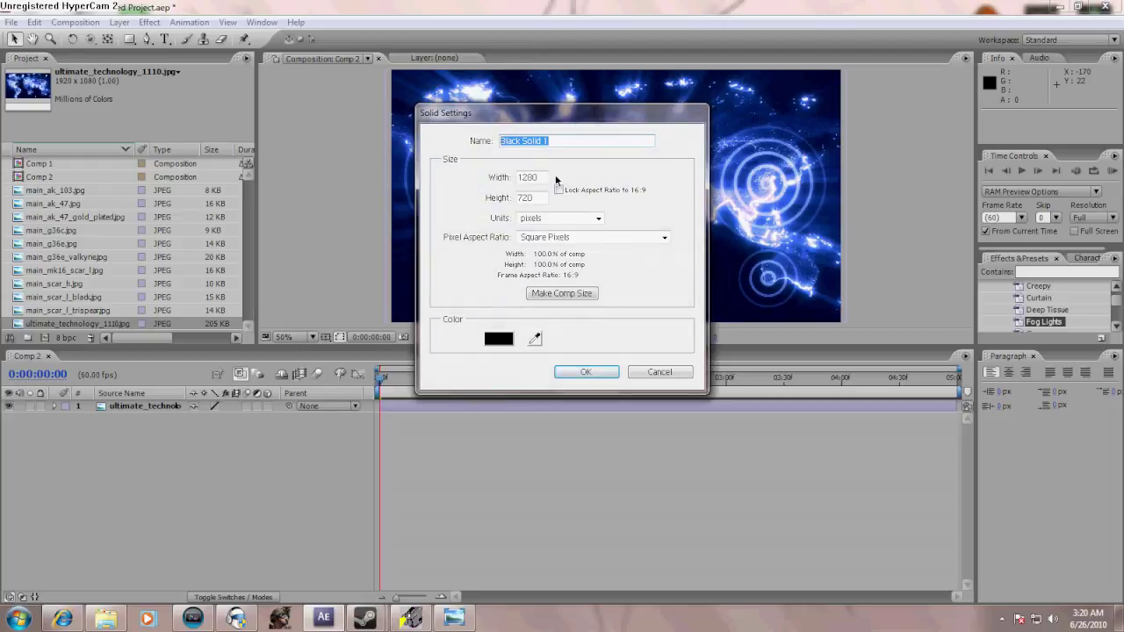
pyautogui.write('Fog')
pyautogui.press('Return')
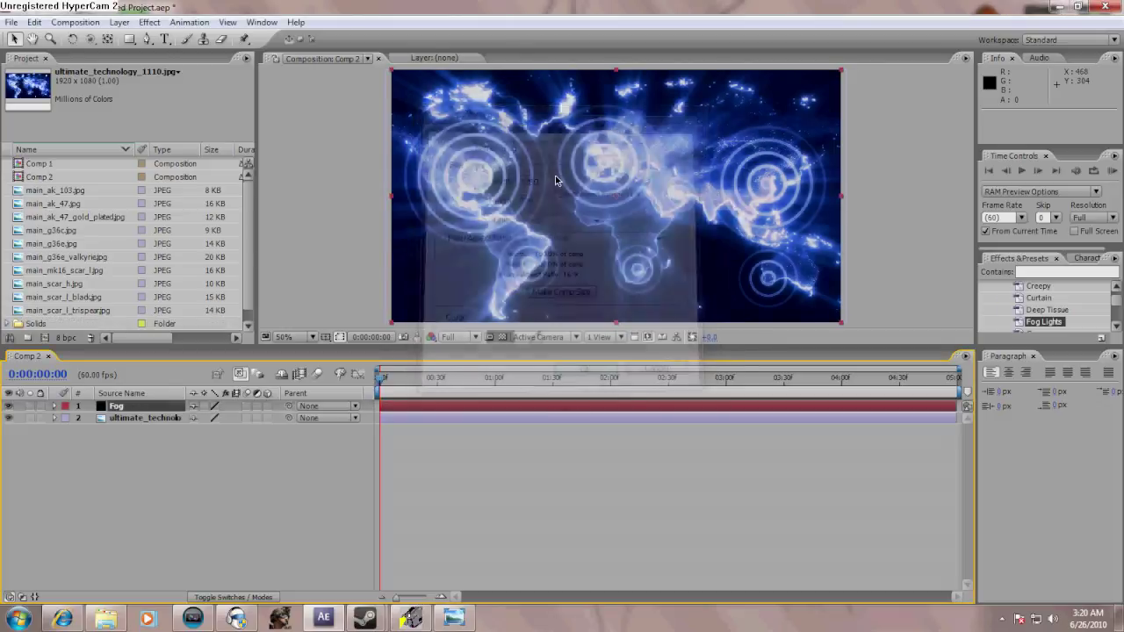
# Apply the Fog Lights preset to the Fog solid and set the layer's opacity to 52%
pyautogui.moveTo(1035, 326); pyautogui.dragTo(586, 195)
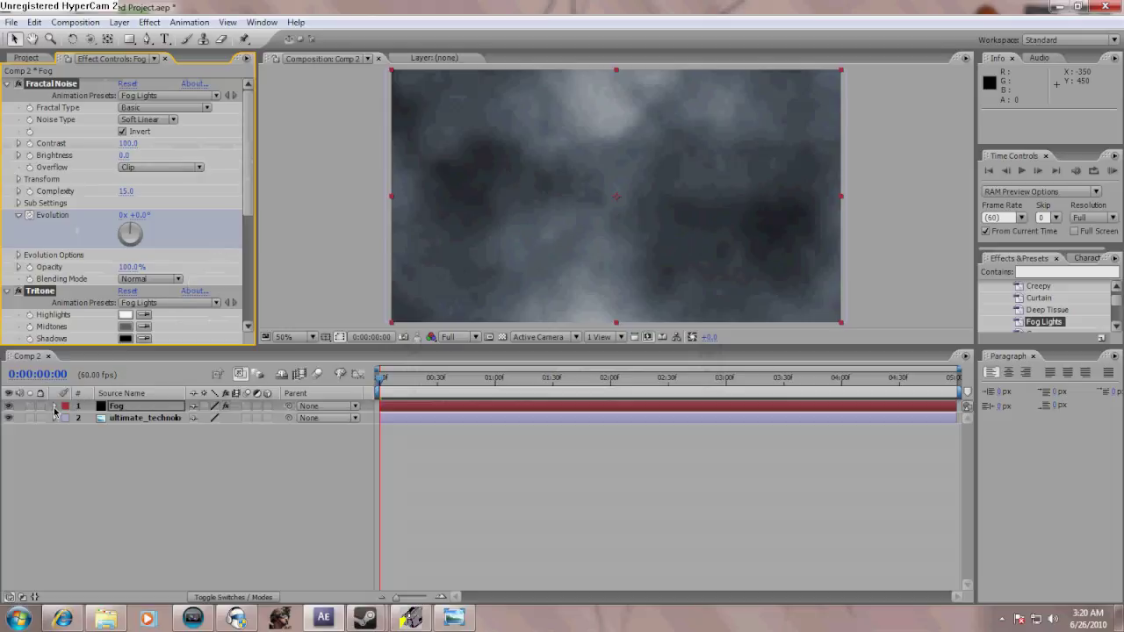
pyautogui.click(54, 406)
pyautogui.click(66, 430)
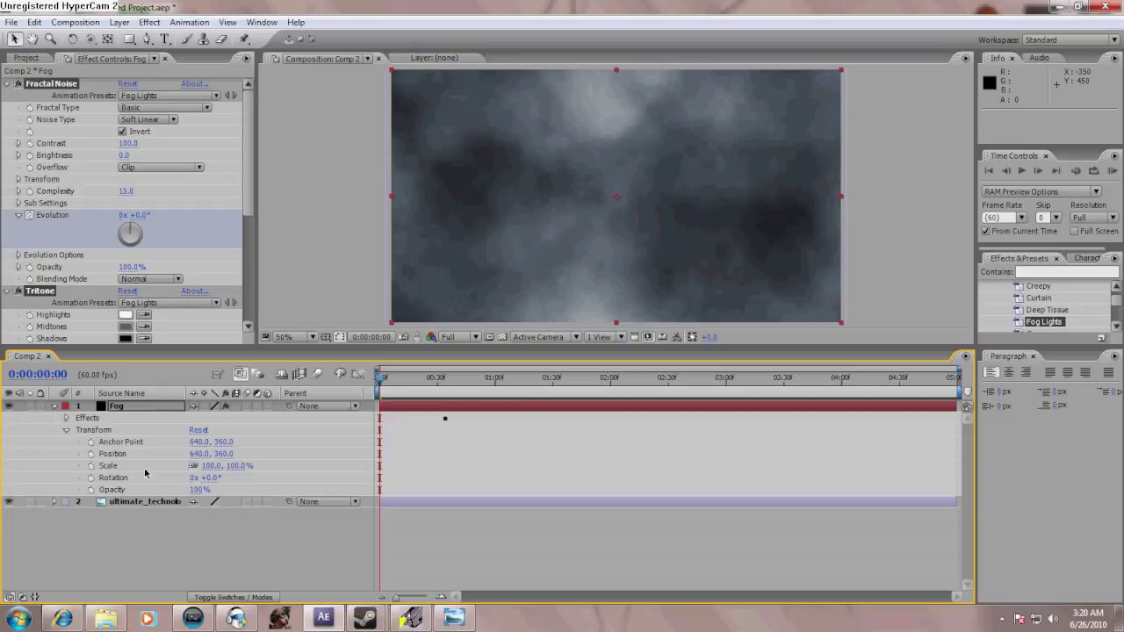
pyautogui.moveTo(203, 493); pyautogui.dragTo(166, 486)
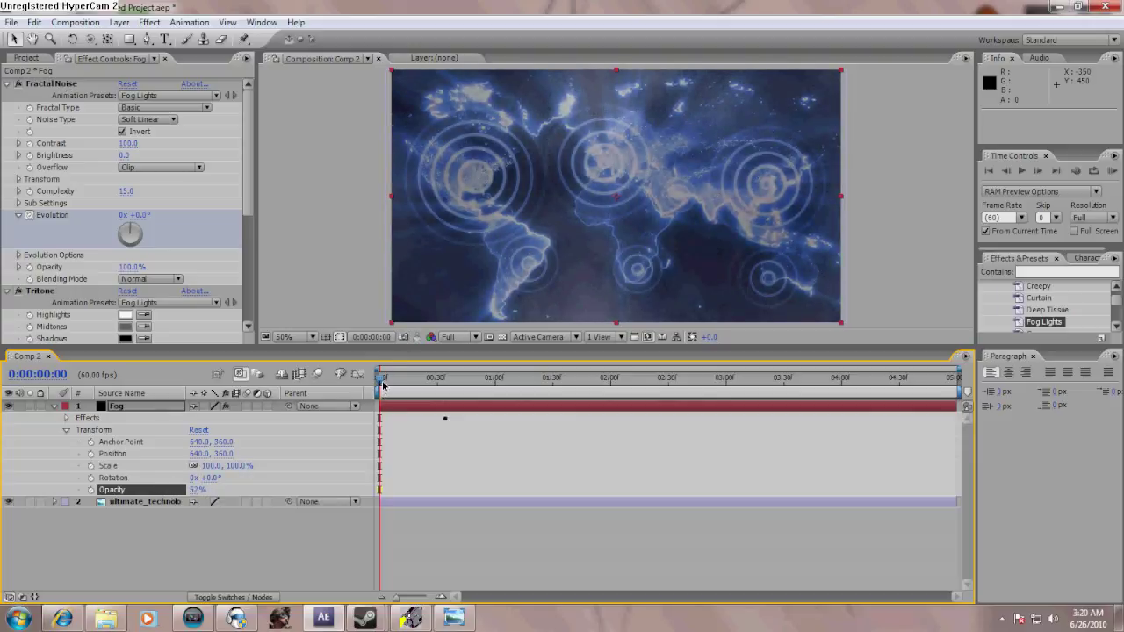
# Preview the fog motion and slide the Fog layer earlier so its in point is about -0:00:00:35
pyautogui.moveTo(381, 383); pyautogui.dragTo(780, 384)
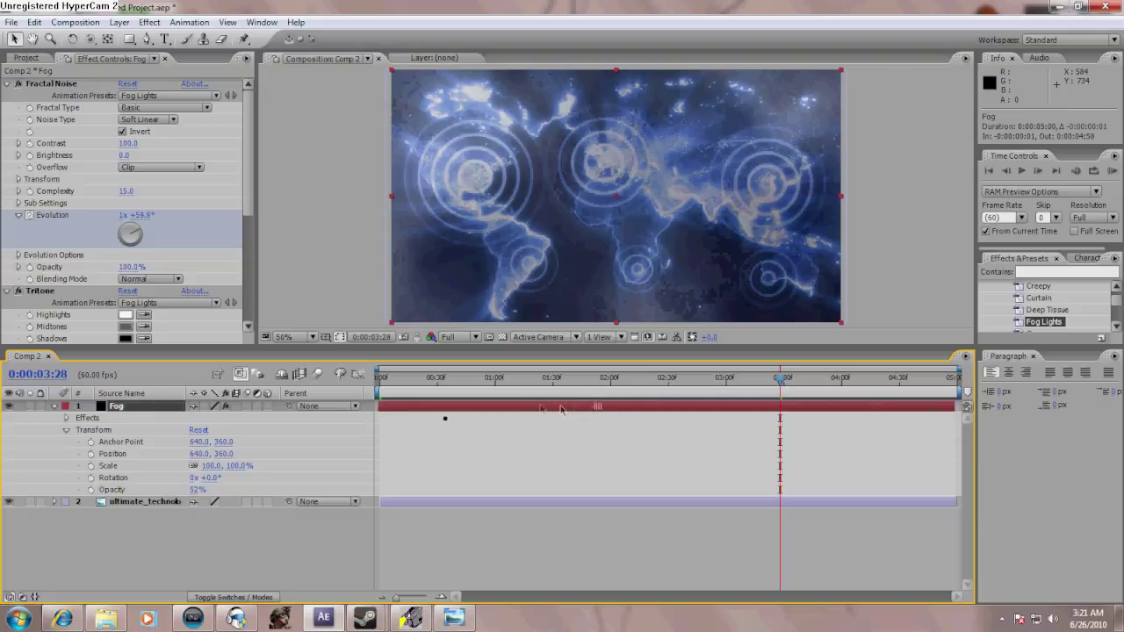
pyautogui.moveTo(601, 407); pyautogui.dragTo(513, 407)
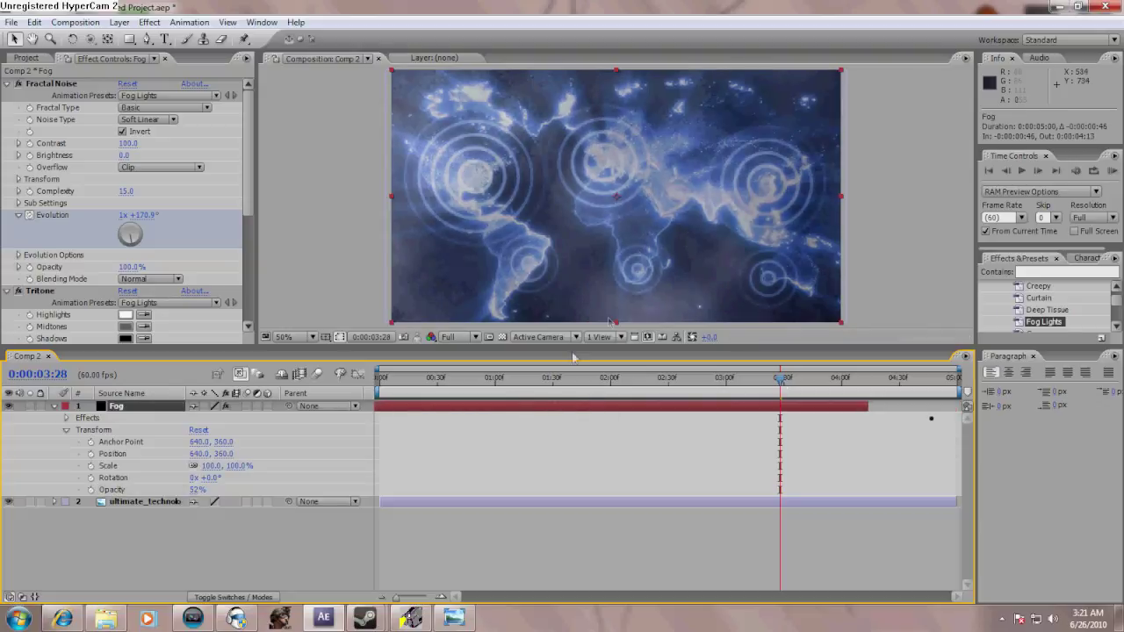
pyautogui.moveTo(621, 411); pyautogui.dragTo(630, 410)
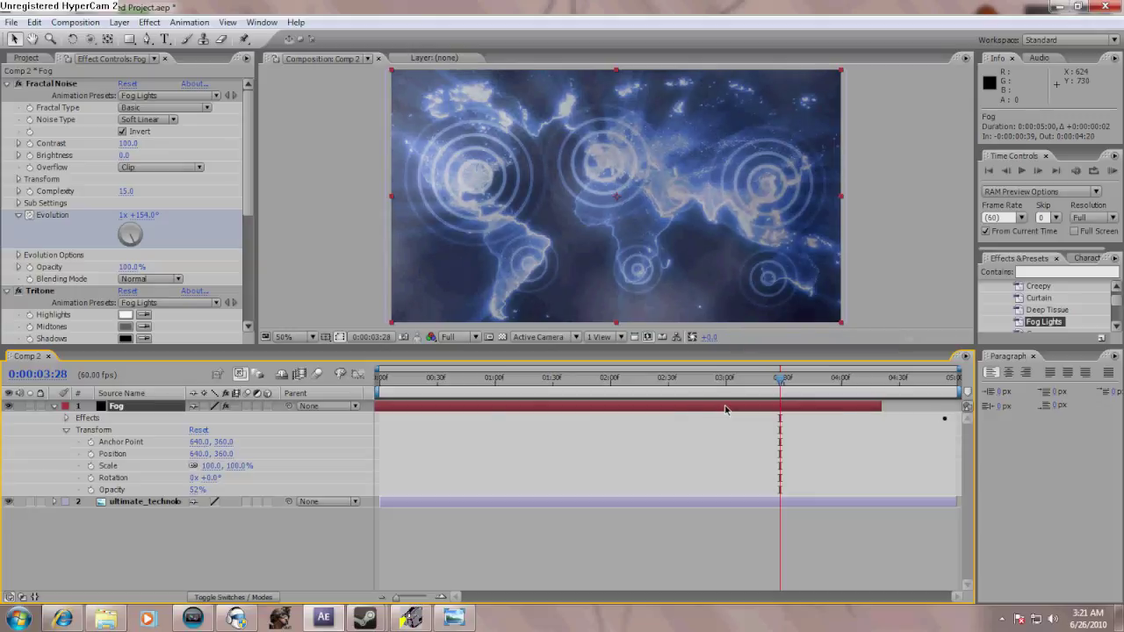
pyautogui.moveTo(727, 410)
pyautogui.mouseDown()
pyautogui.moveTo(742, 409)
pyautogui.moveTo(729, 409)
pyautogui.mouseUp()
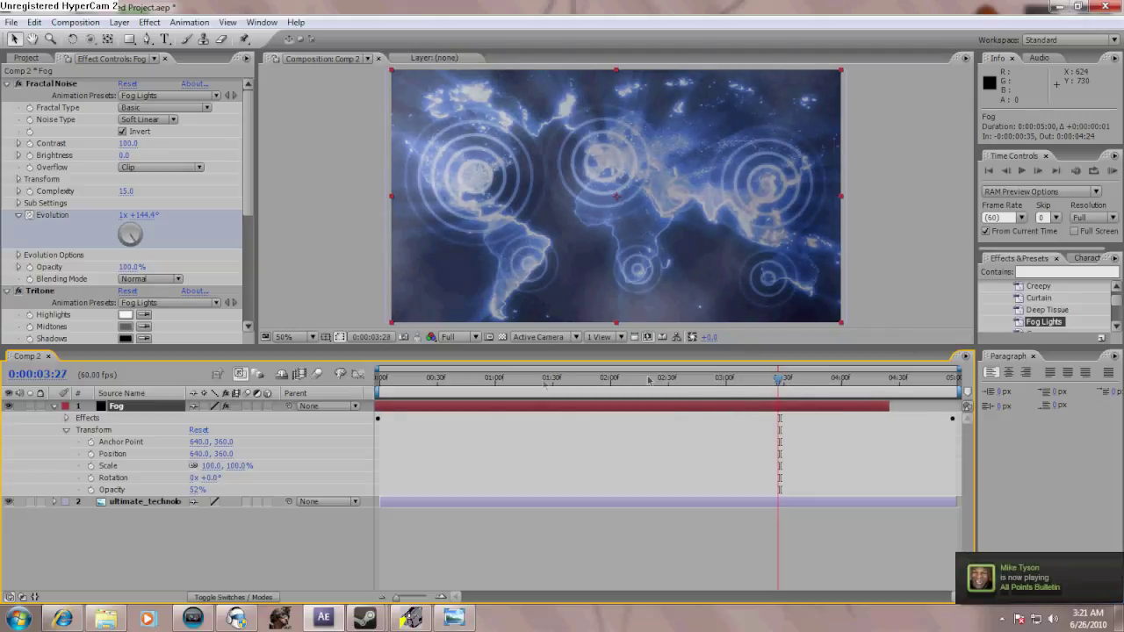
pyautogui.press('Home')
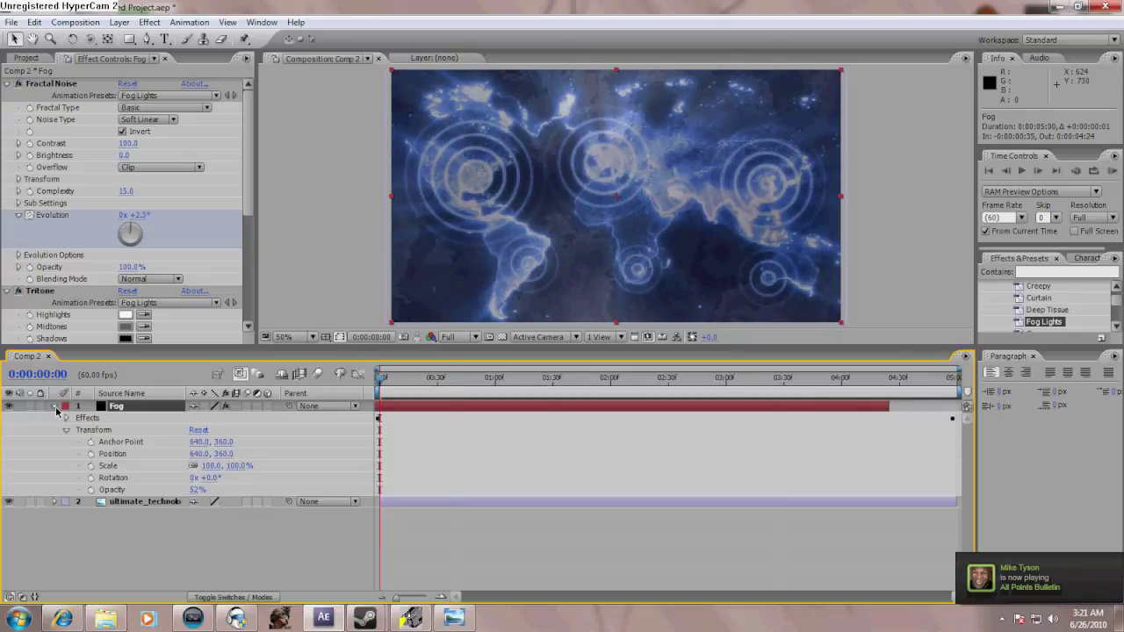
pyautogui.click(56, 408)
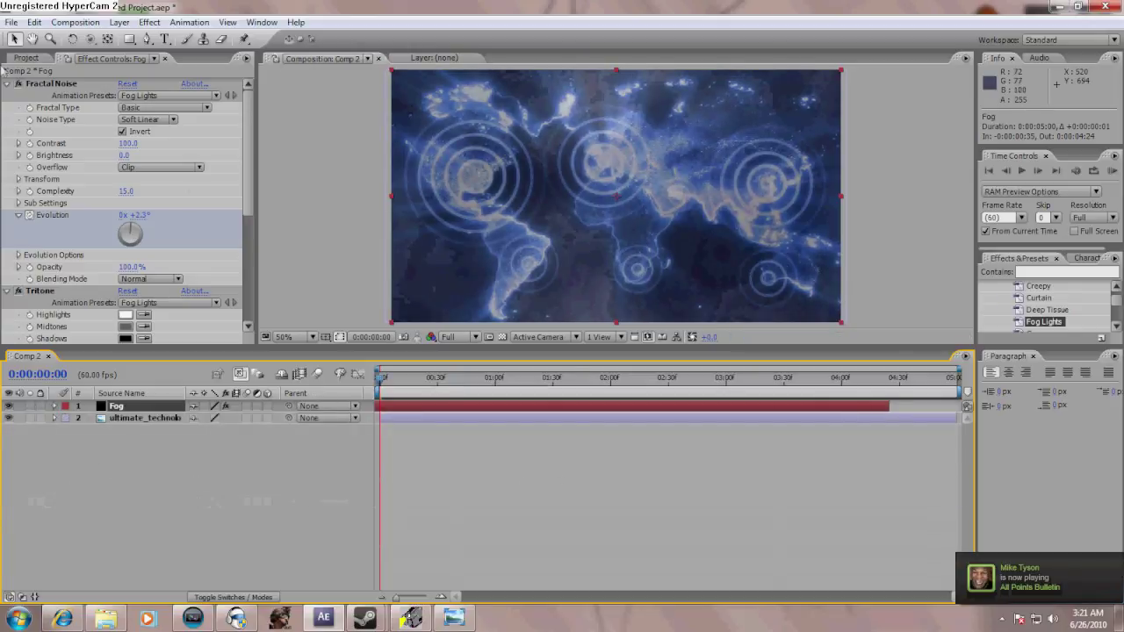
# Add two text layers above the Fog layer and enter ARMOR in the topmost one
pyautogui.click(25, 58)
pyautogui.rightClick(105, 469)
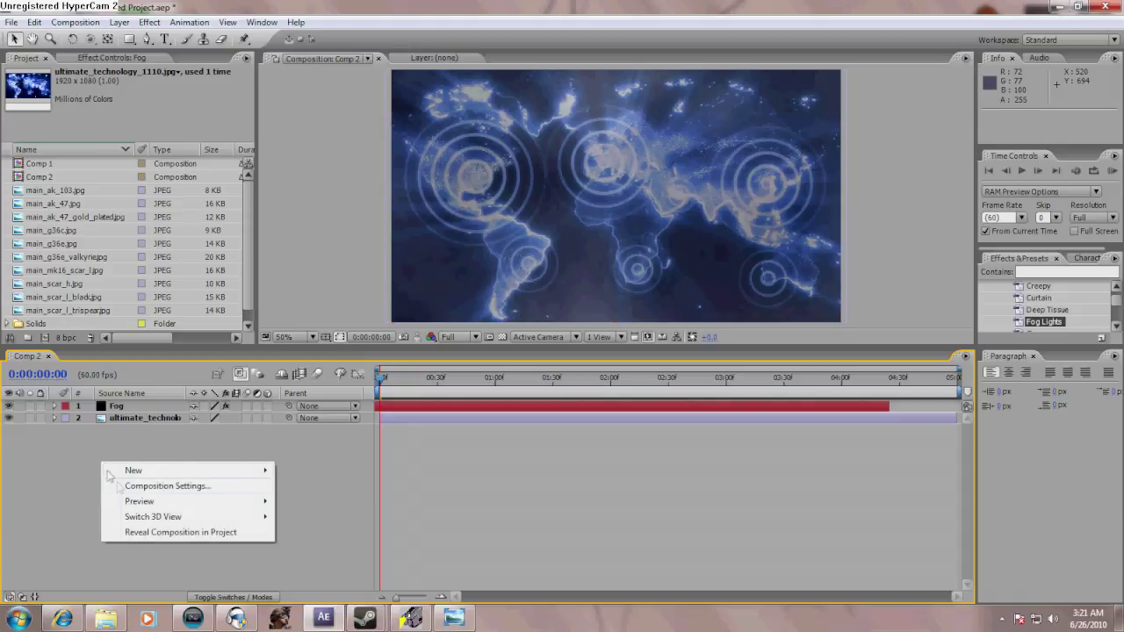
pyautogui.moveTo(132, 470)
pyautogui.click(326, 492)
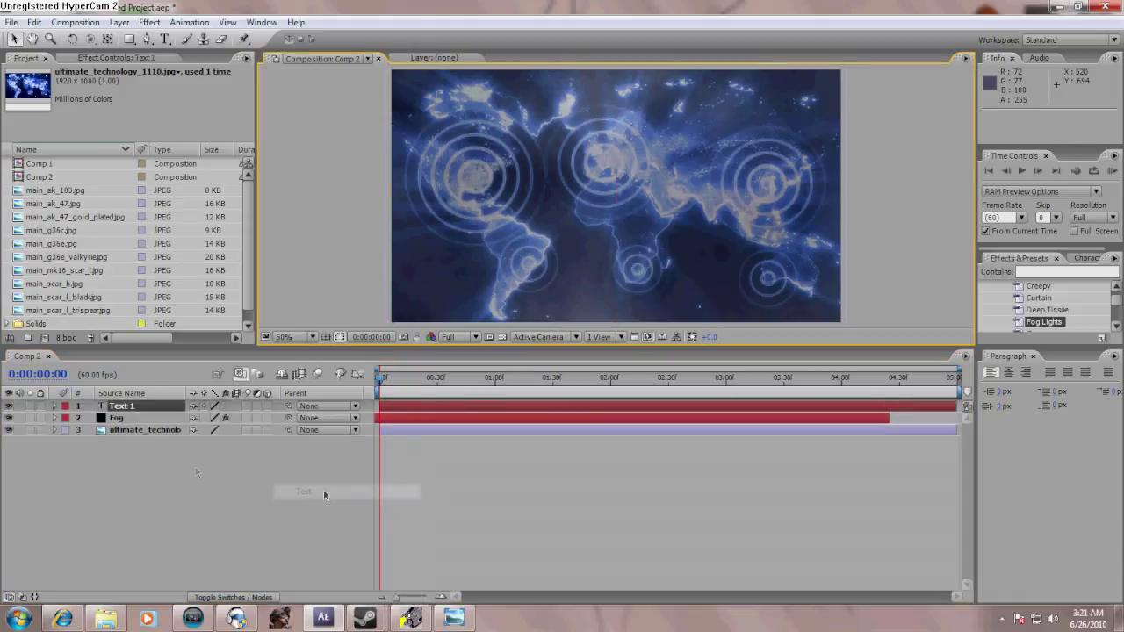
pyautogui.rightClick(182, 467)
pyautogui.moveTo(292, 478)
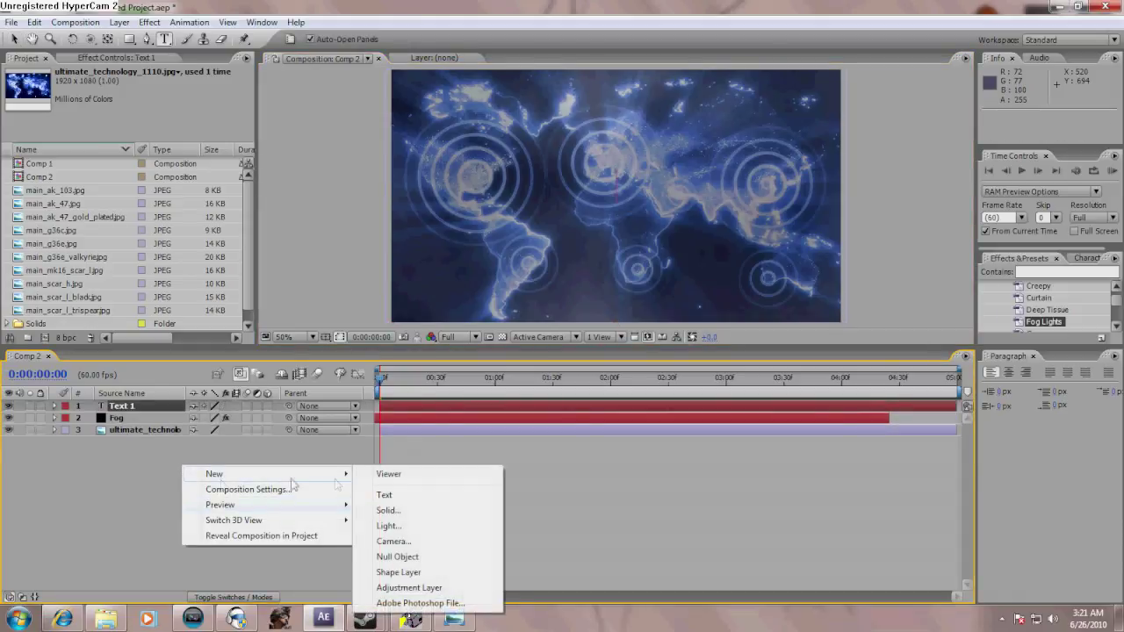
pyautogui.click(384, 494)
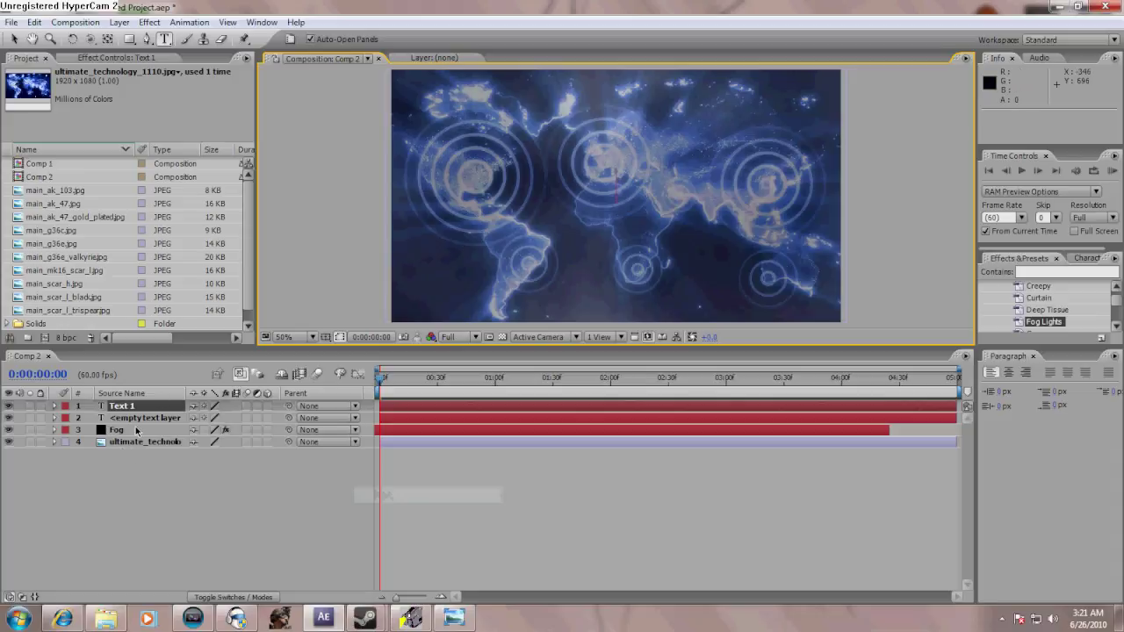
pyautogui.write('ARMOR')
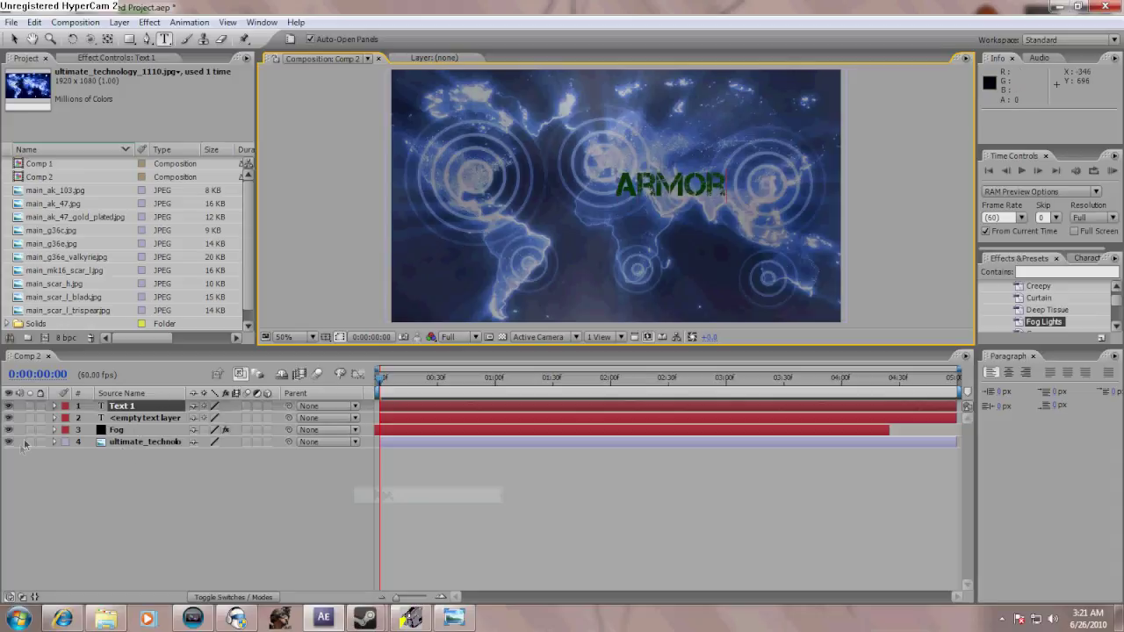
# Enter WEAPONS in the empty text layer
pyautogui.click(135, 419)
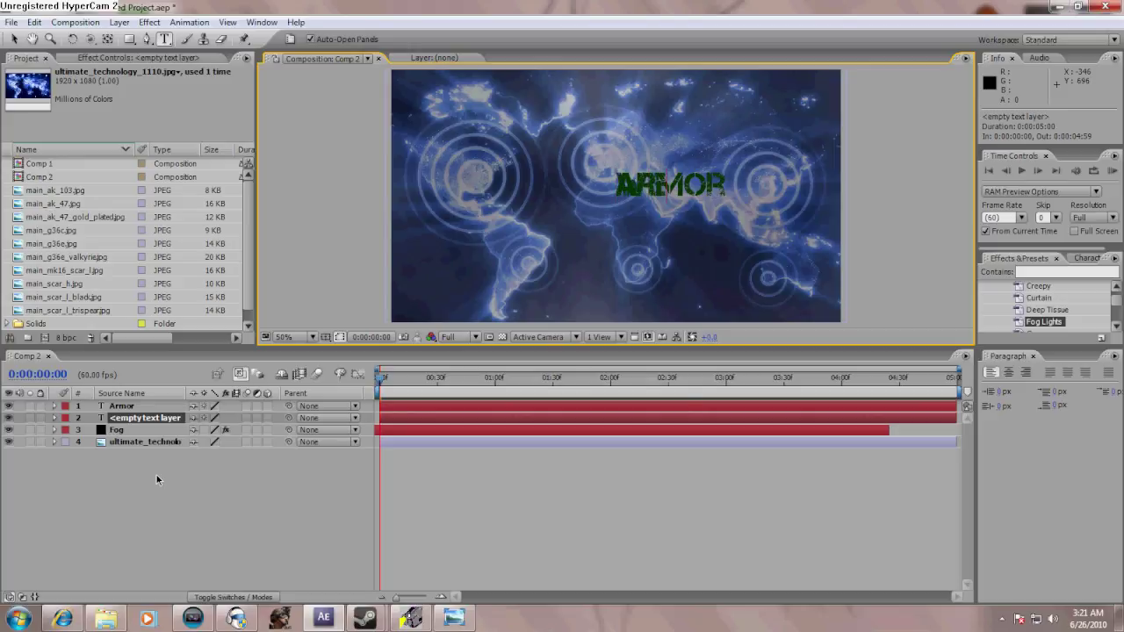
pyautogui.write('APONS')
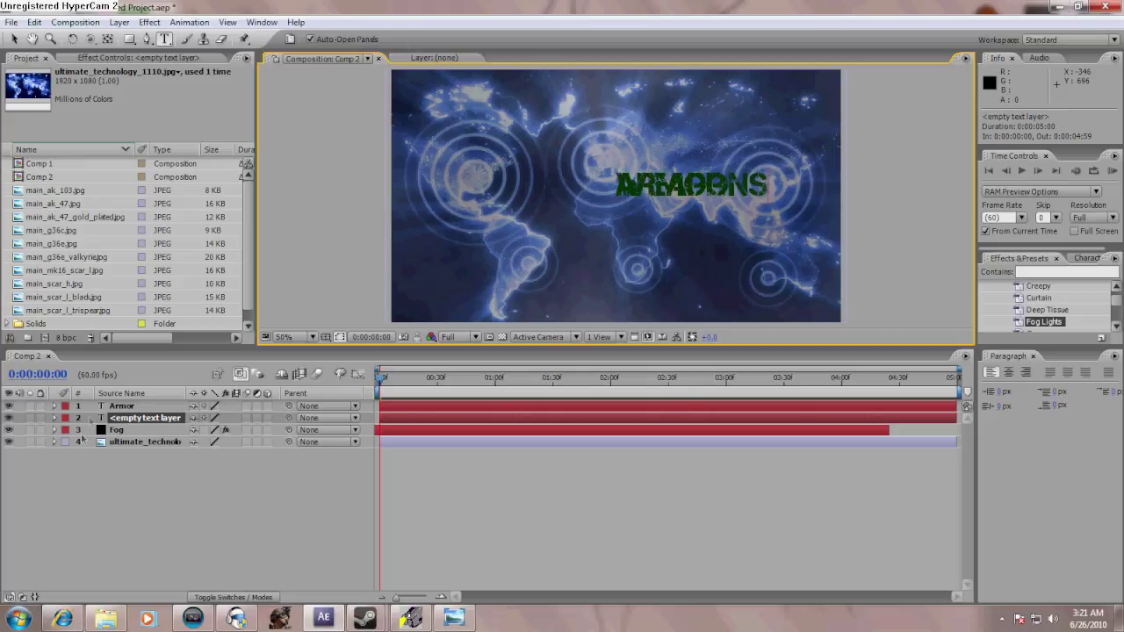
pyautogui.click(128, 489)
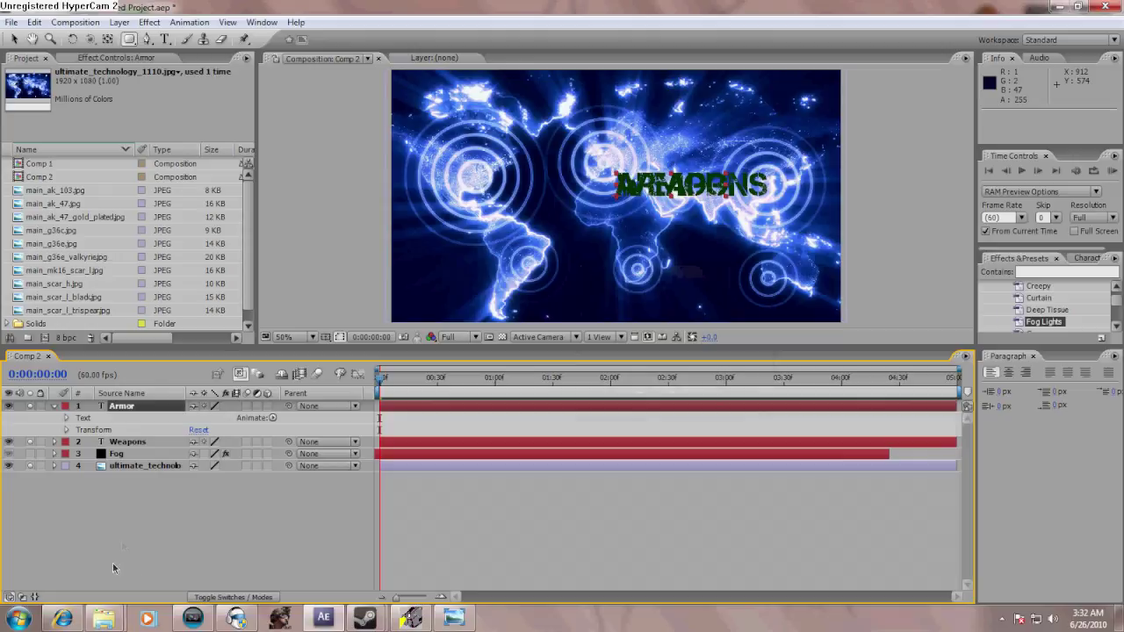
# Move the ARMOR text to about 168, 368 and turn off solo for the Armor, Weapons and map image layers
pyautogui.click(14, 39)
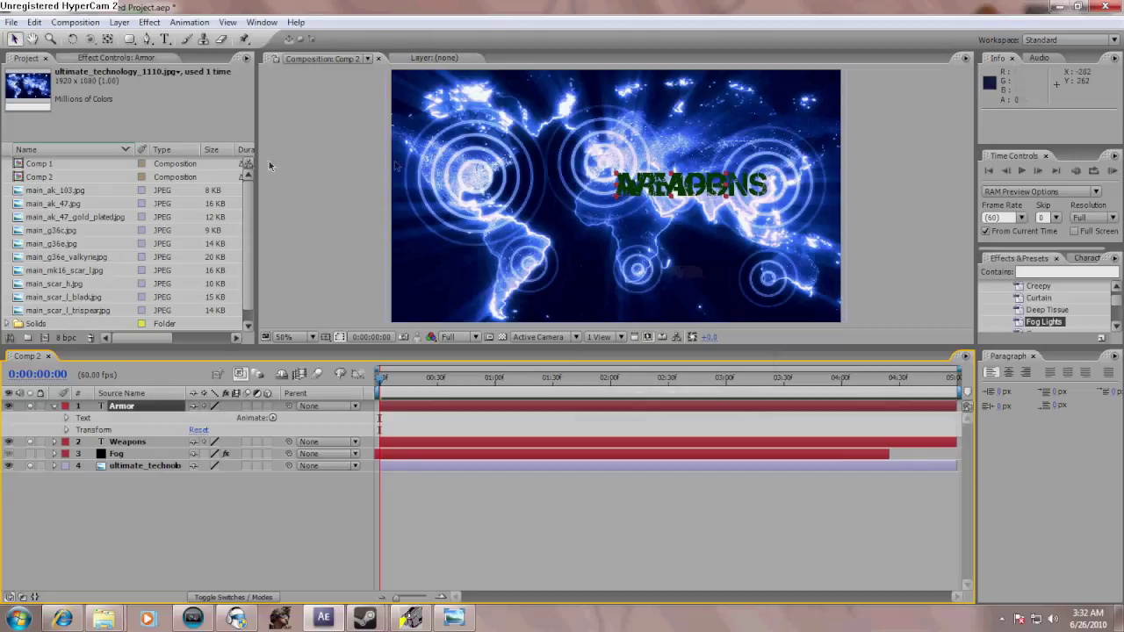
pyautogui.moveTo(693, 186); pyautogui.dragTo(526, 190)
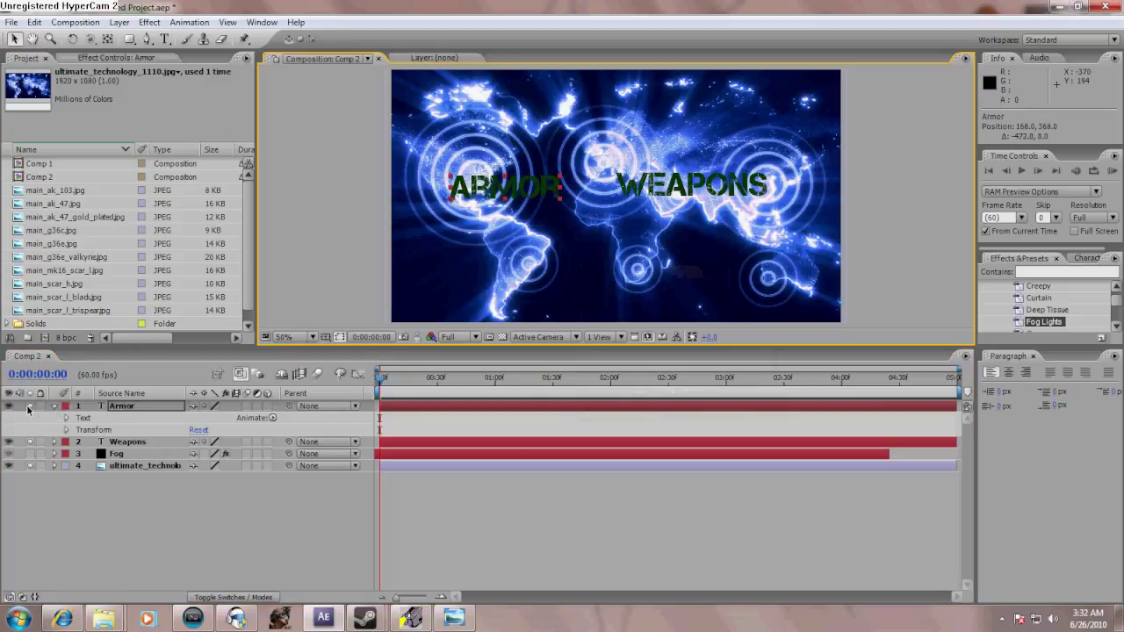
pyautogui.click(29, 409)
pyautogui.click(30, 441)
pyautogui.click(29, 466)
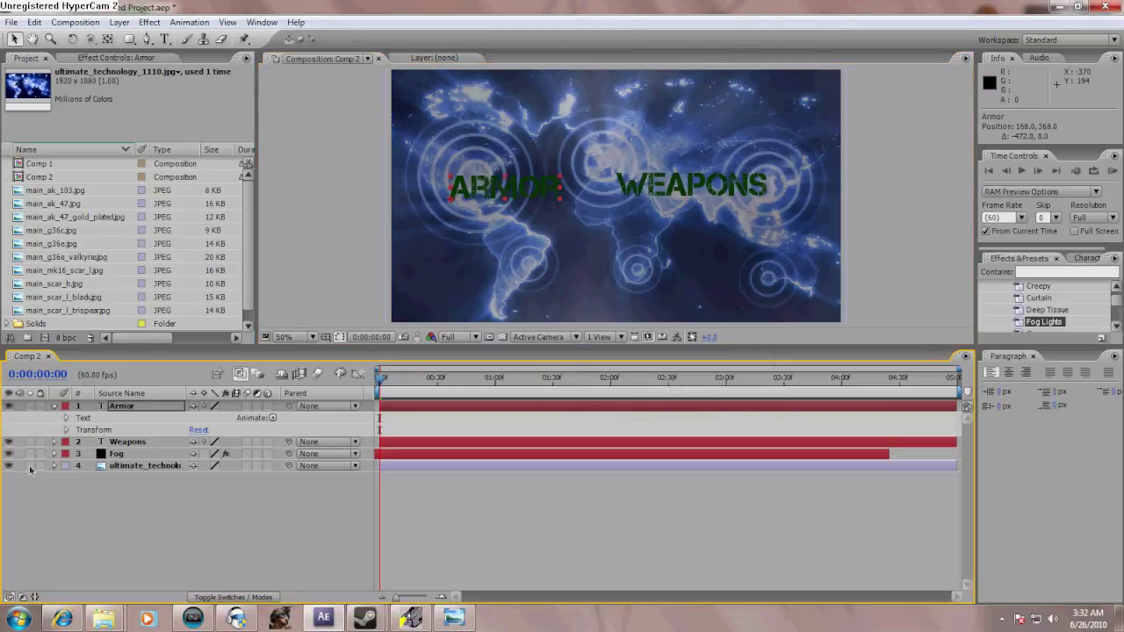
# Create a black 1280 x 720 solid layer named Block
pyautogui.click(119, 22)
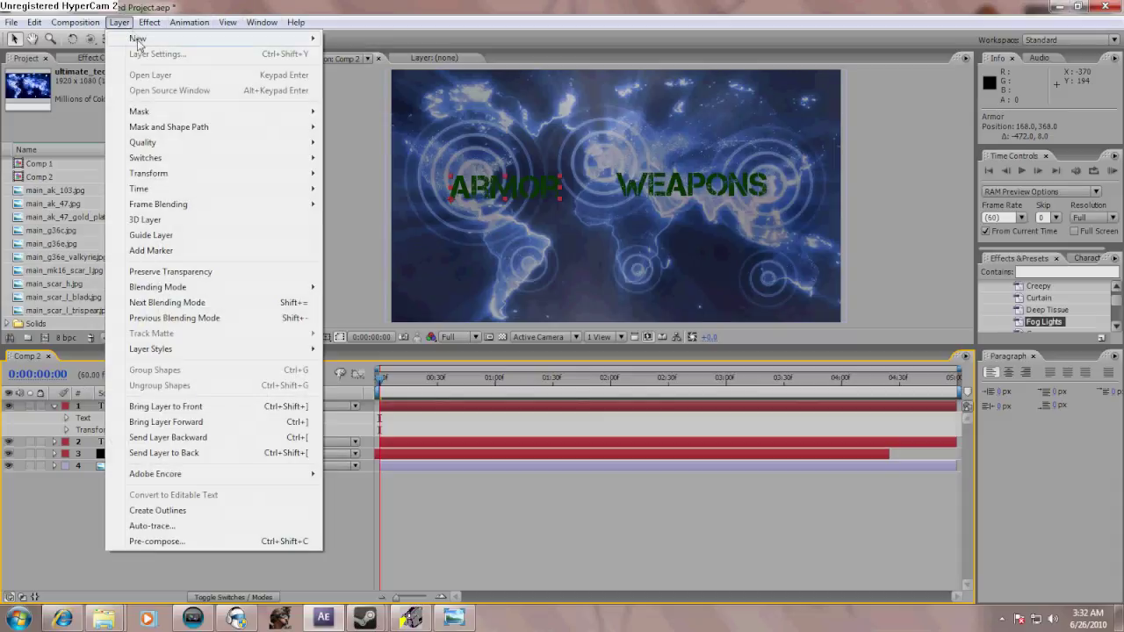
pyautogui.moveTo(156, 40)
pyautogui.click(355, 54)
pyautogui.write('Bloc')
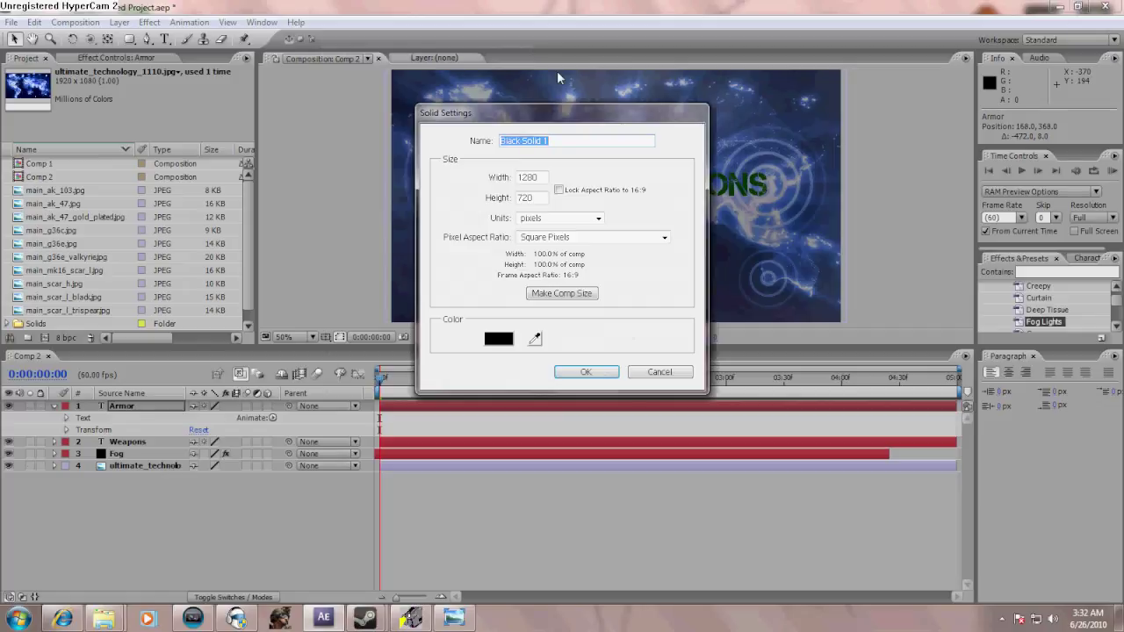
pyautogui.write('k')
pyautogui.press('Return')
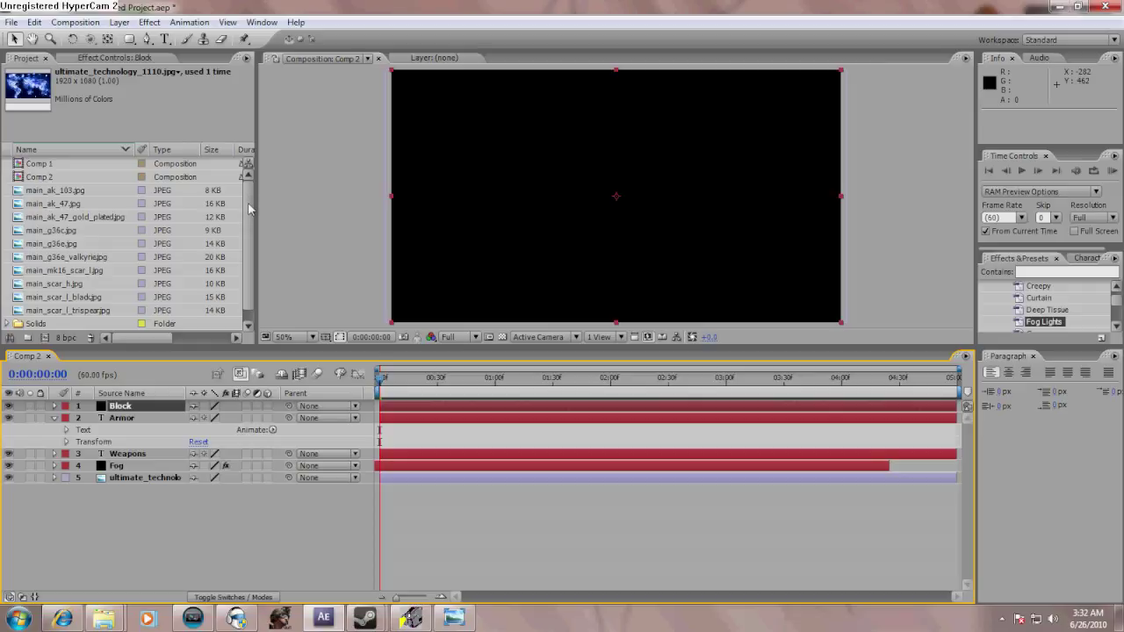
# Draw a rounded rectangle mask about 444 x 96 px on the Block layer, between the ARMOR and WEAPONS texts
pyautogui.click(129, 39)
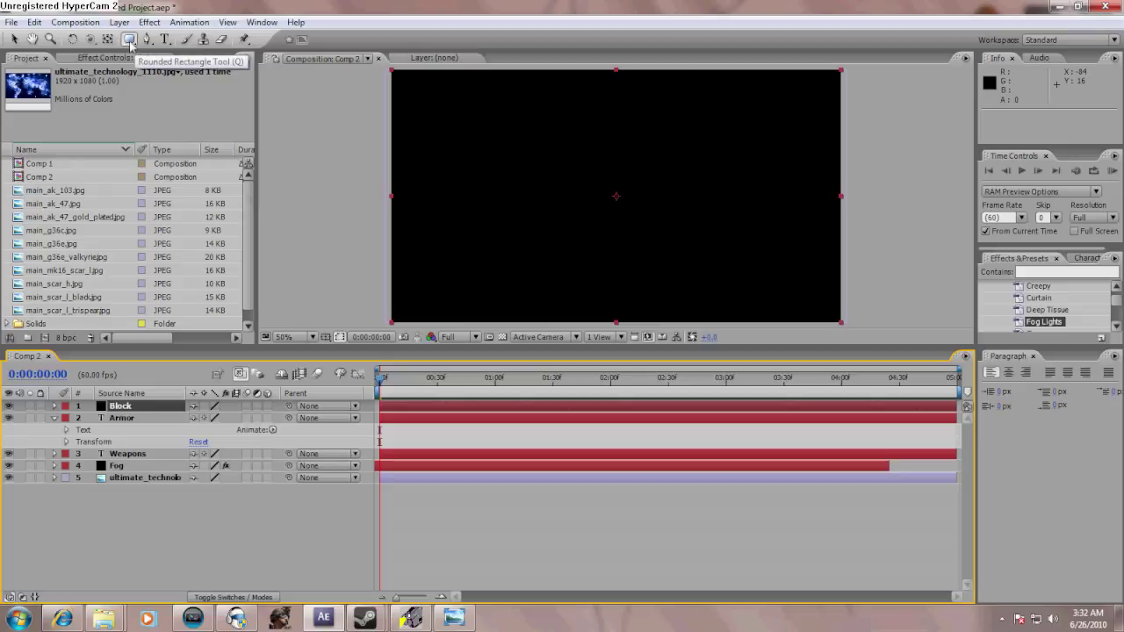
pyautogui.click(129, 41)
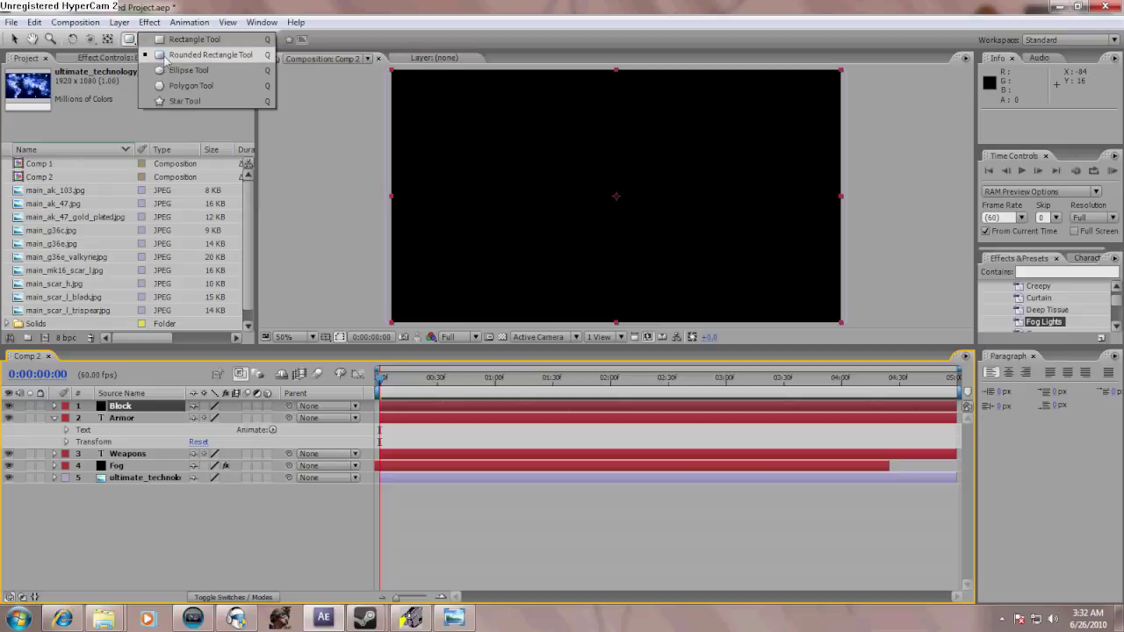
pyautogui.click(188, 58)
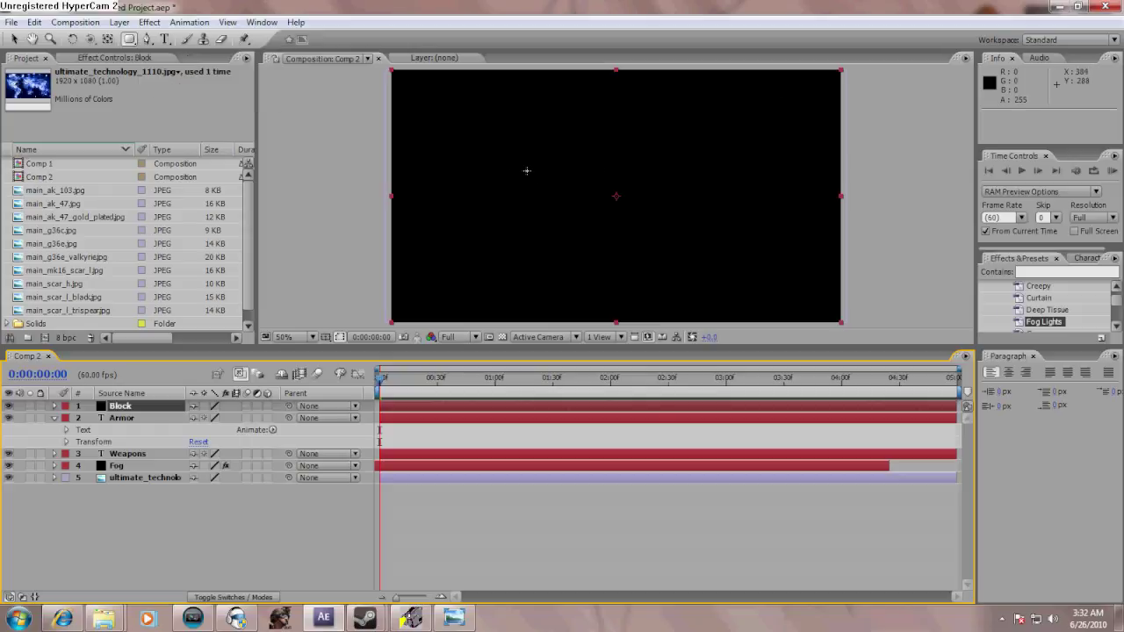
pyautogui.moveTo(528, 172); pyautogui.dragTo(684, 205)
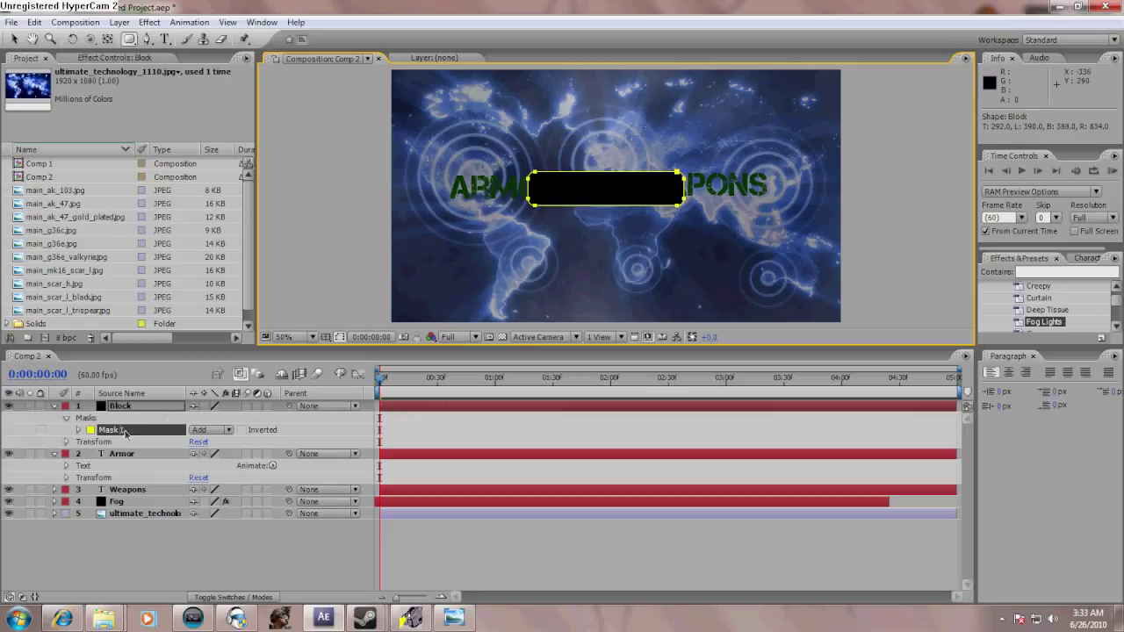
# Move the masked Block to about 364, 354 over the ARMOR text and place the Armor layer above Block in the layer stack
pyautogui.click(14, 39)
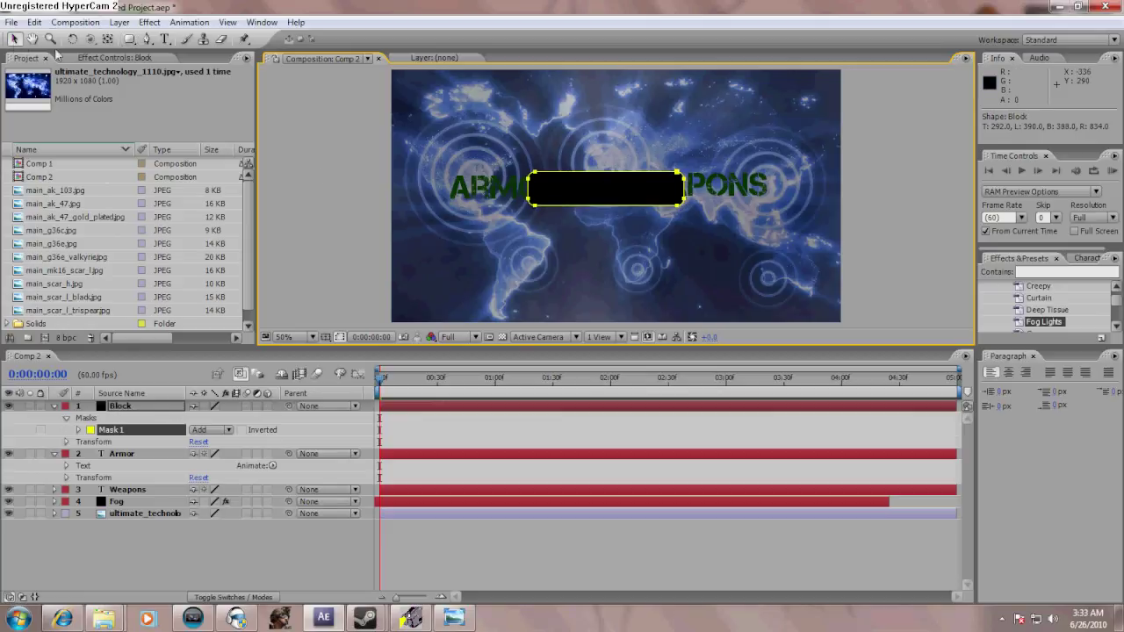
pyautogui.click(535, 193)
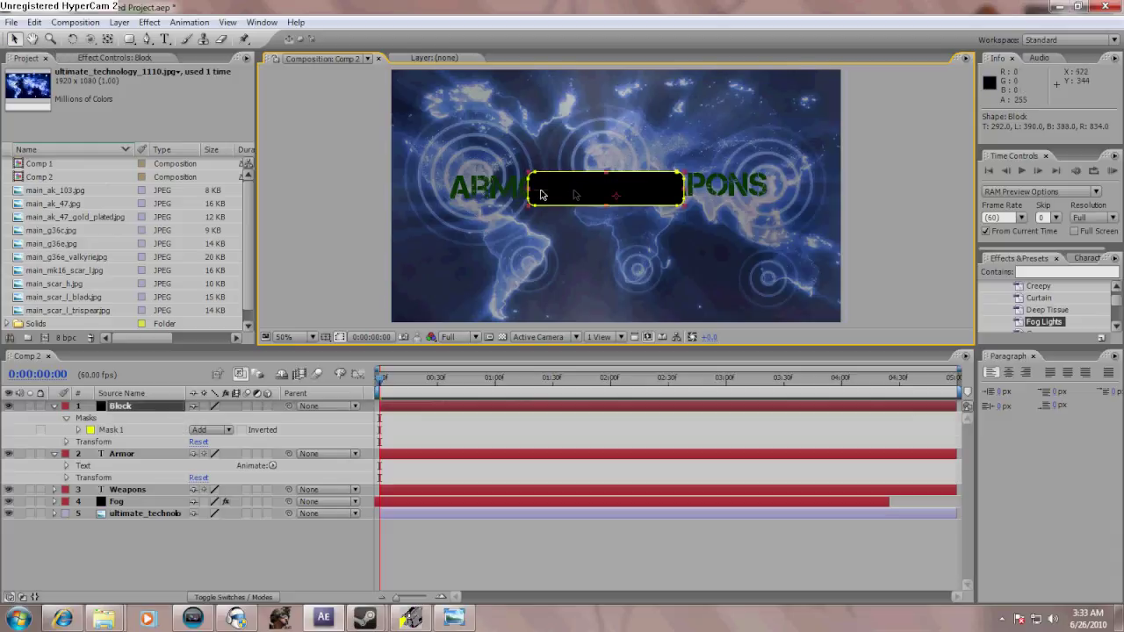
pyautogui.click(184, 577)
pyautogui.moveTo(605, 187); pyautogui.dragTo(502, 193)
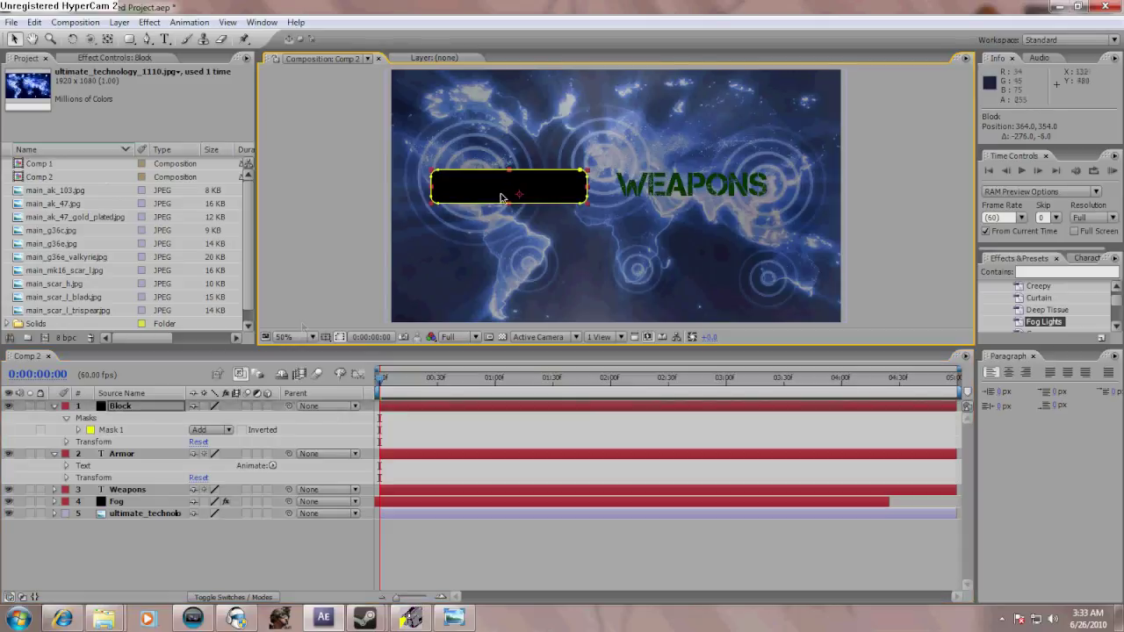
pyautogui.click(65, 553)
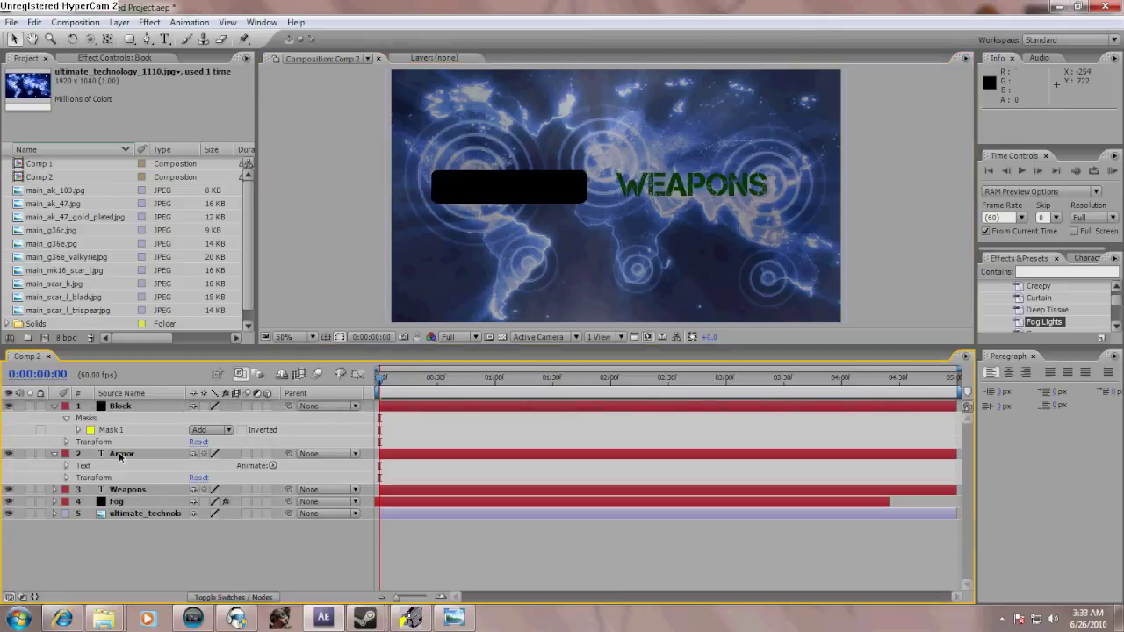
pyautogui.moveTo(121, 457); pyautogui.dragTo(121, 408)
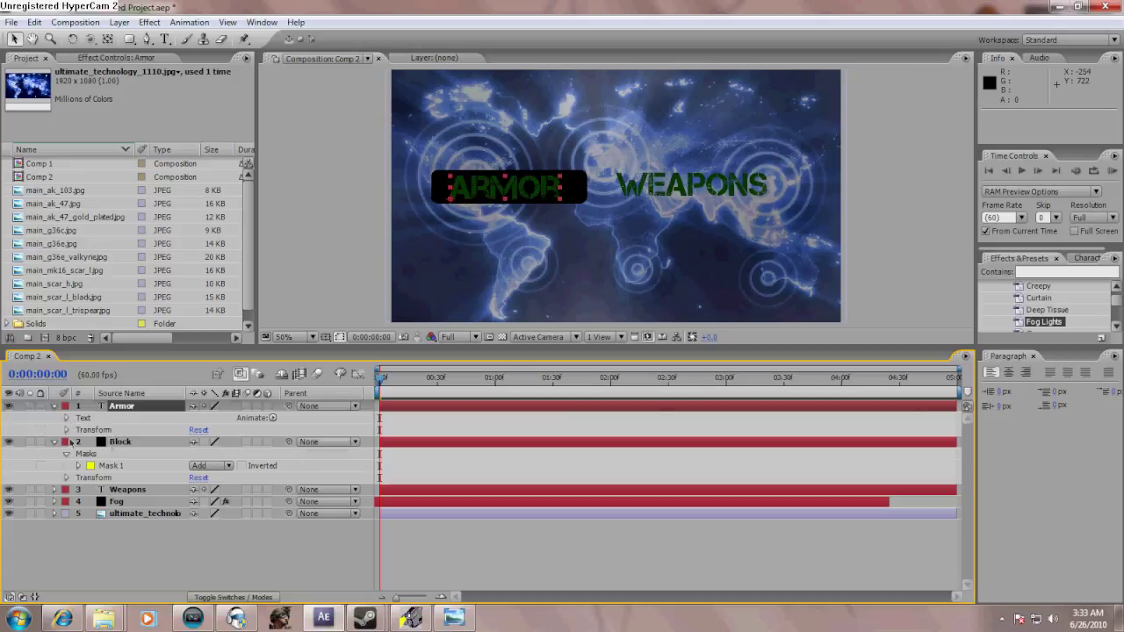
# Duplicate the Block layer, position the copy at about 884, 346 over WEAPONS, and place the Weapons layer above both blocks
pyautogui.click(119, 442)
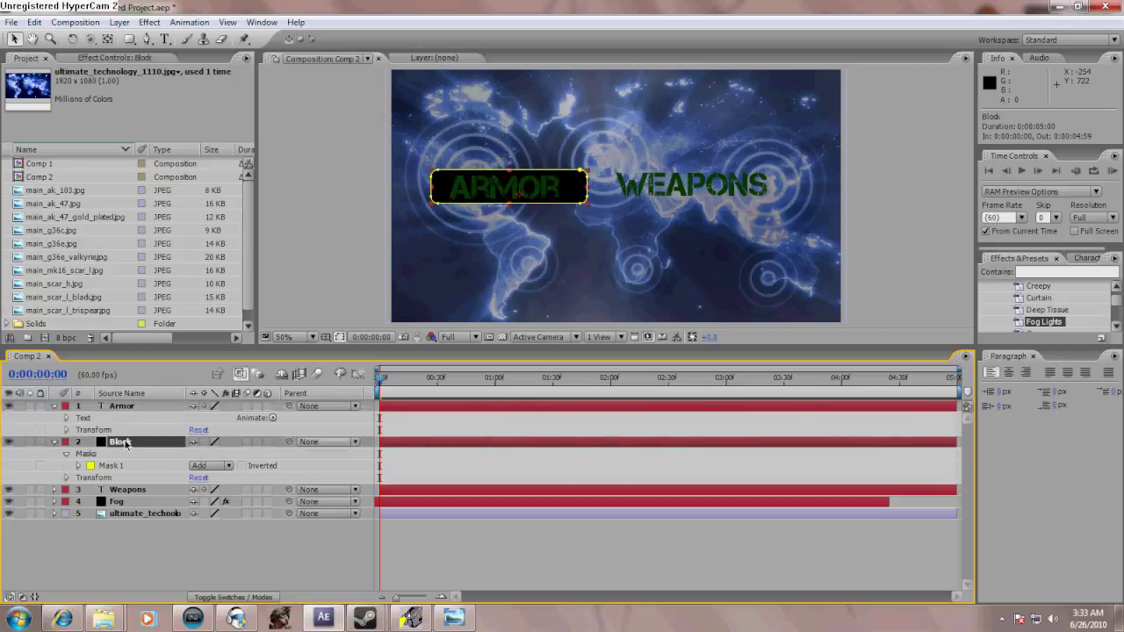
pyautogui.hotkey('ctrl', 'd')
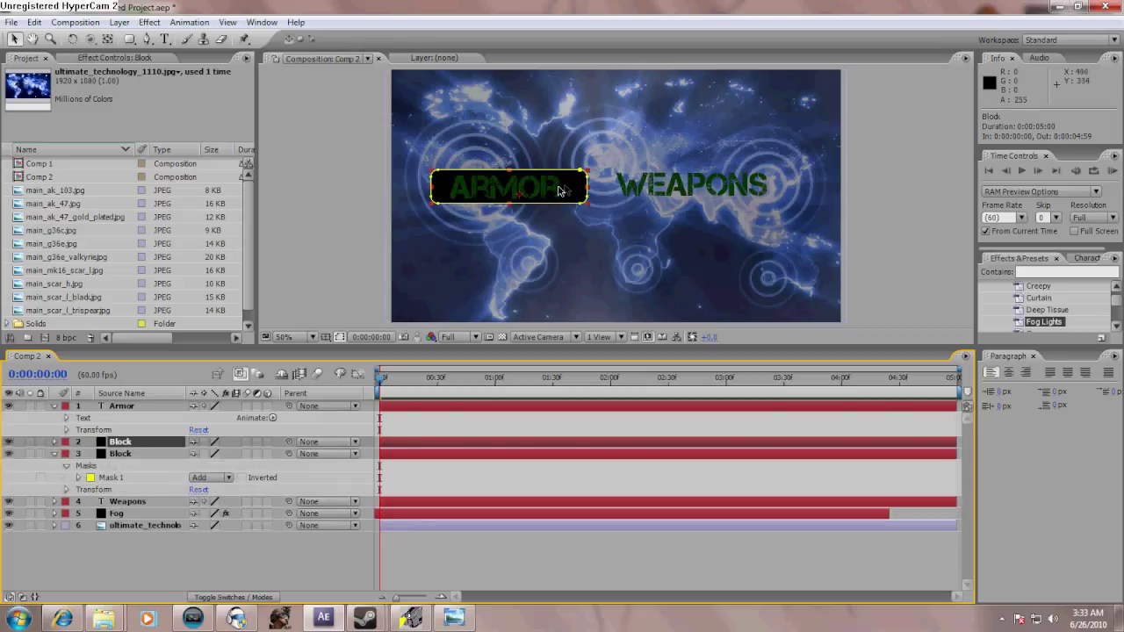
pyautogui.moveTo(570, 187); pyautogui.dragTo(754, 184)
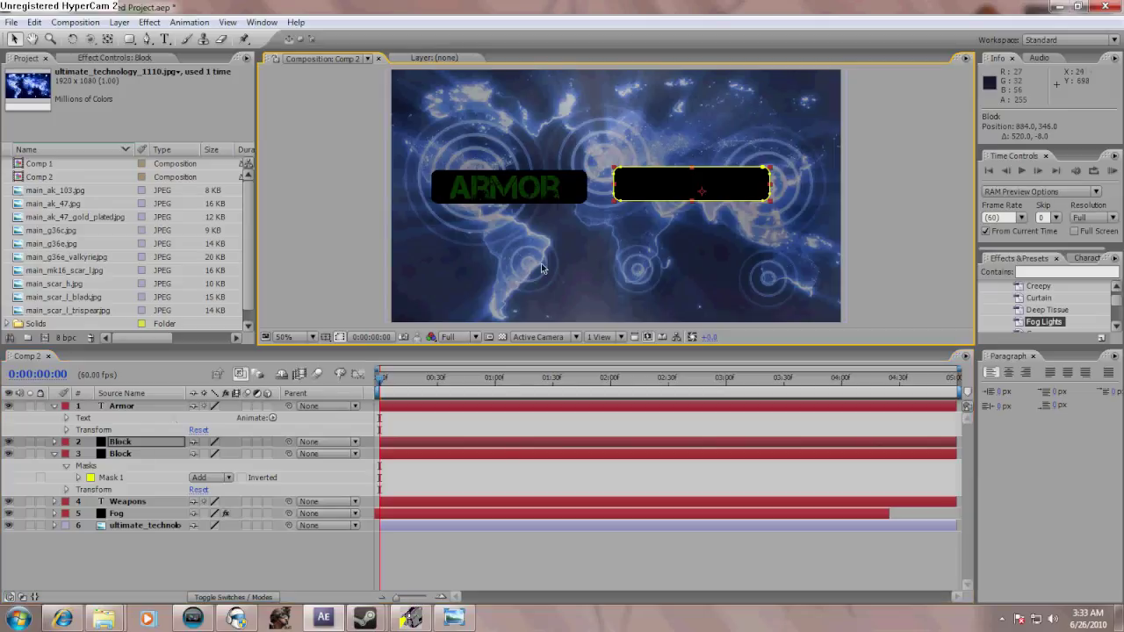
pyautogui.moveTo(123, 502); pyautogui.dragTo(139, 439)
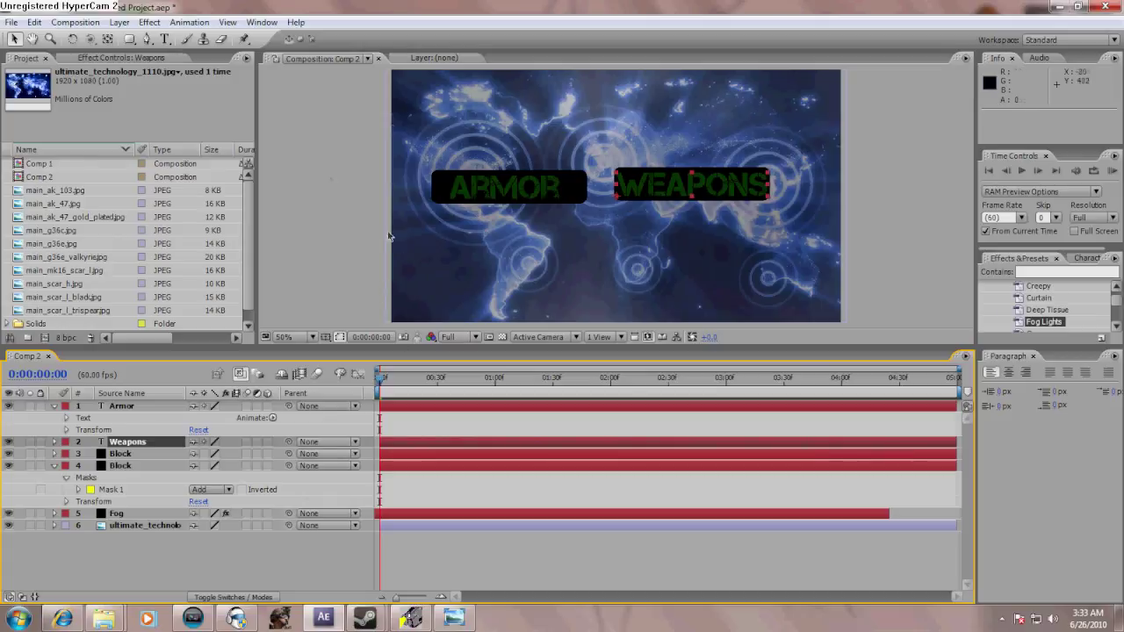
# Apply the Ramp effect to both Block layers
pyautogui.click(139, 453)
pyautogui.click(140, 465)
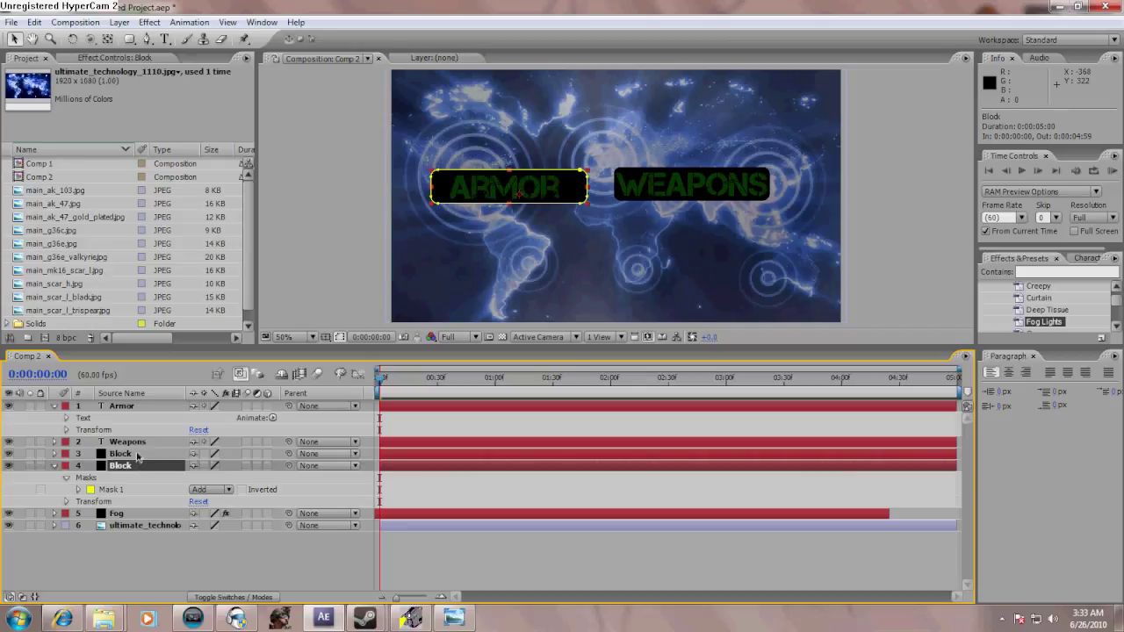
pyautogui.keyDown('ctrl'); pyautogui.click(138, 453); pyautogui.keyUp('ctrl')
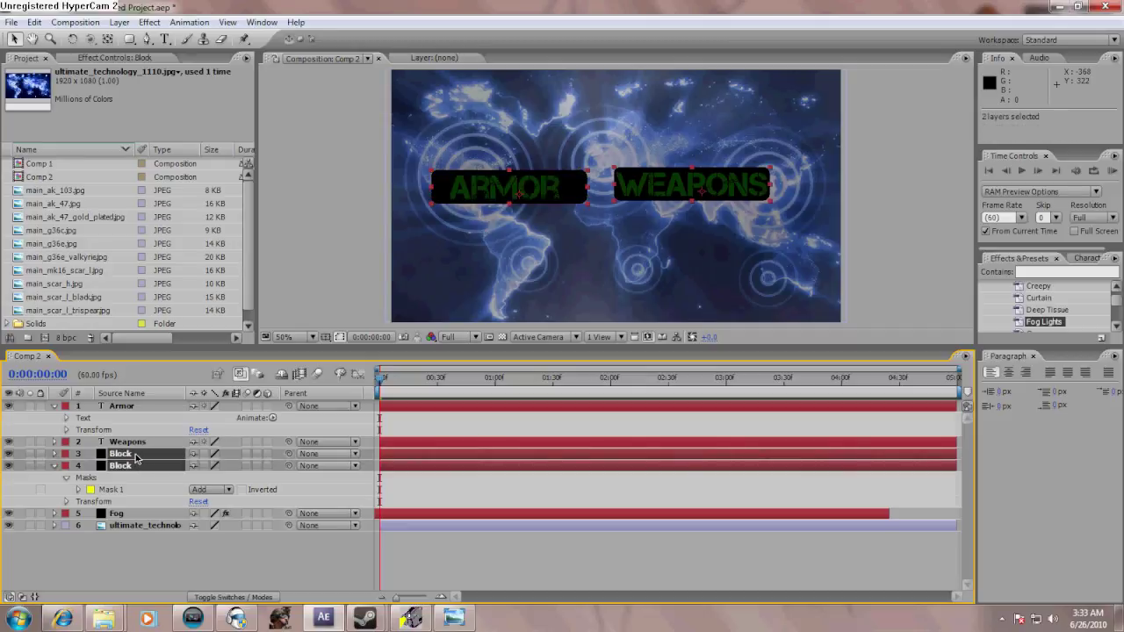
pyautogui.click(149, 23)
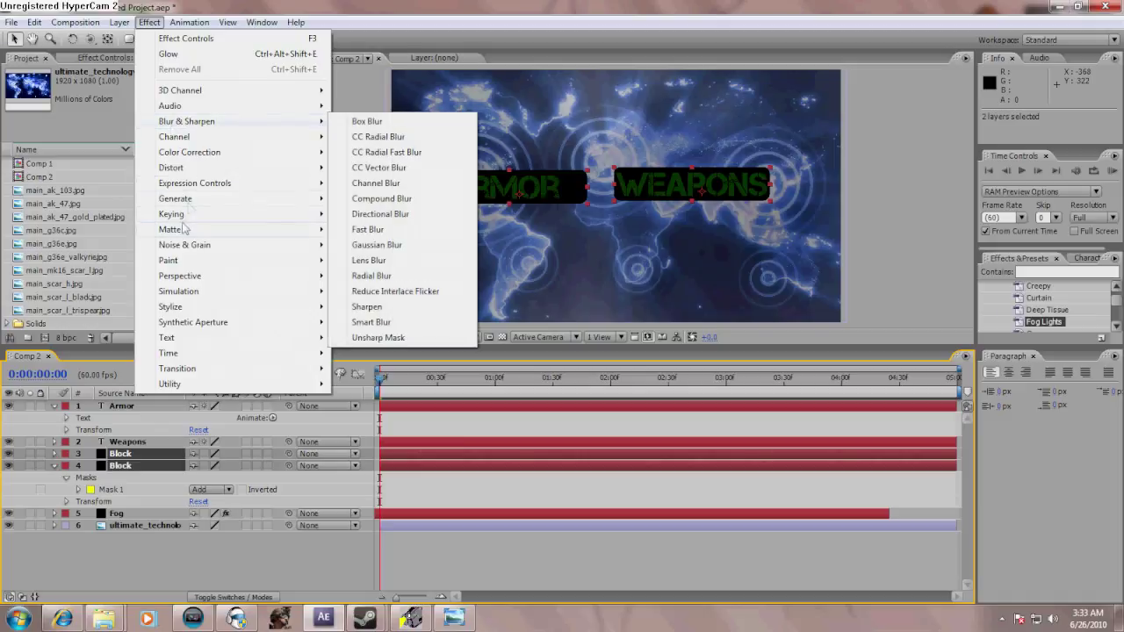
pyautogui.moveTo(195, 203)
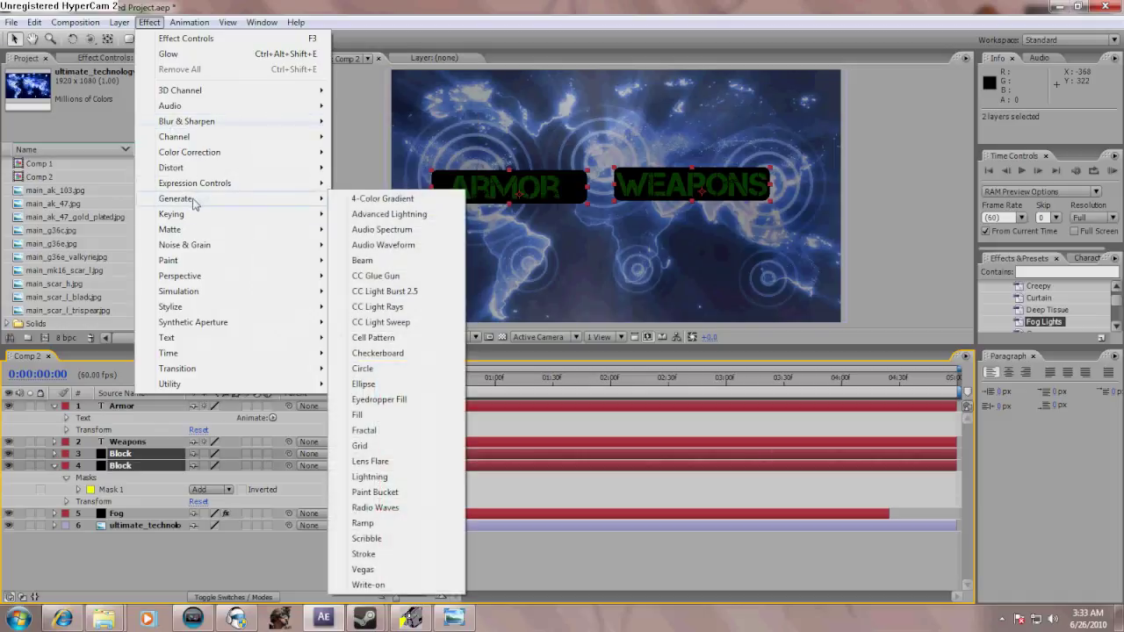
pyautogui.click(386, 521)
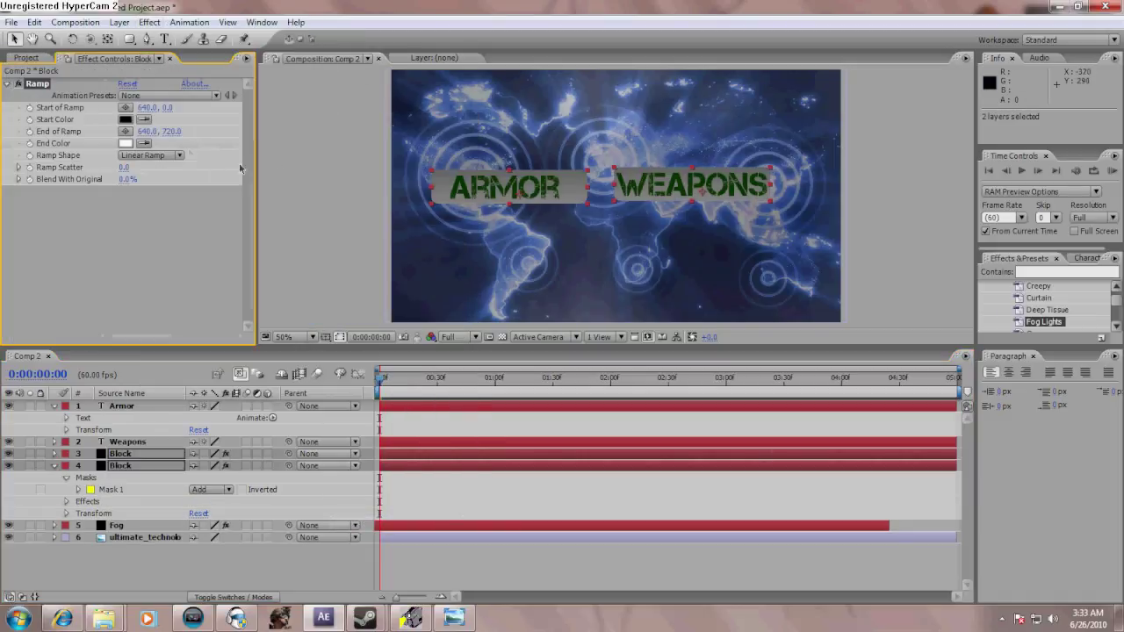
# Set the Ramp start color of both blocks to a saturated blue
pyautogui.click(126, 119)
pyautogui.moveTo(271, 413)
pyautogui.mouseDown()
pyautogui.moveTo(164, 409)
pyautogui.moveTo(248, 343)
pyautogui.moveTo(264, 439)
pyautogui.moveTo(277, 375)
pyautogui.moveTo(231, 399)
pyautogui.moveTo(231, 389)
pyautogui.mouseUp()
pyautogui.moveTo(350, 383)
pyautogui.mouseDown()
pyautogui.moveTo(350, 366)
pyautogui.moveTo(299, 367)
pyautogui.moveTo(318, 308)
pyautogui.mouseUp()
pyautogui.click(472, 306)
# Set the Ramp end color of both blocks to dark teal 2A6471
pyautogui.click(126, 144)
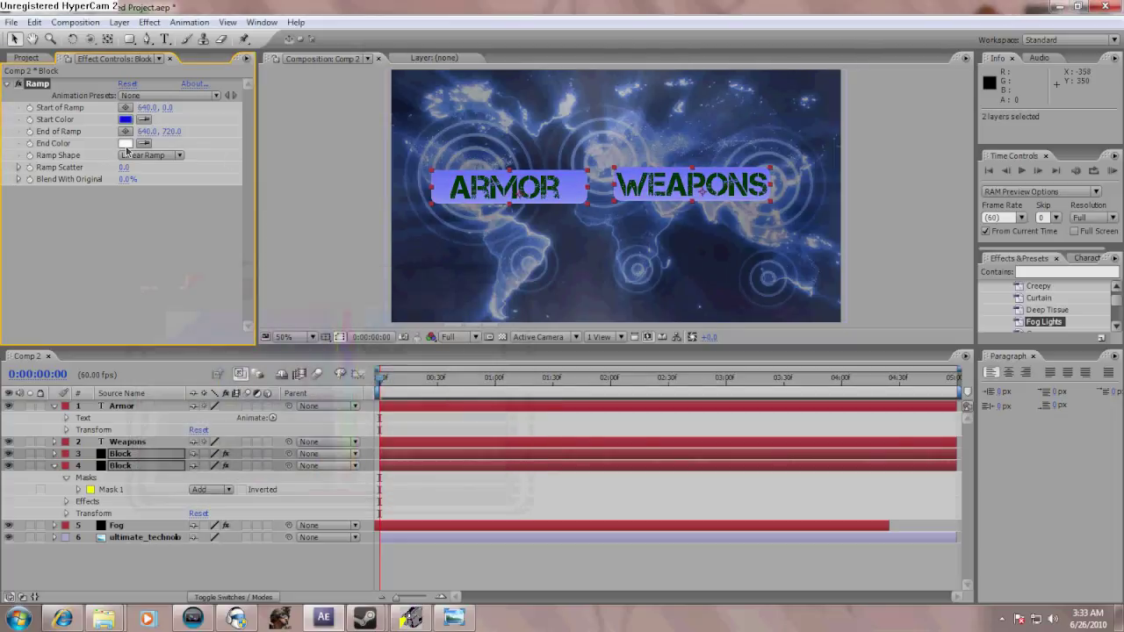
pyautogui.click(350, 393)
pyautogui.moveTo(290, 369)
pyautogui.mouseDown()
pyautogui.moveTo(261, 409)
pyautogui.moveTo(168, 444)
pyautogui.moveTo(234, 447)
pyautogui.moveTo(294, 468)
pyautogui.moveTo(311, 491)
pyautogui.moveTo(171, 470)
pyautogui.moveTo(266, 405)
pyautogui.mouseUp()
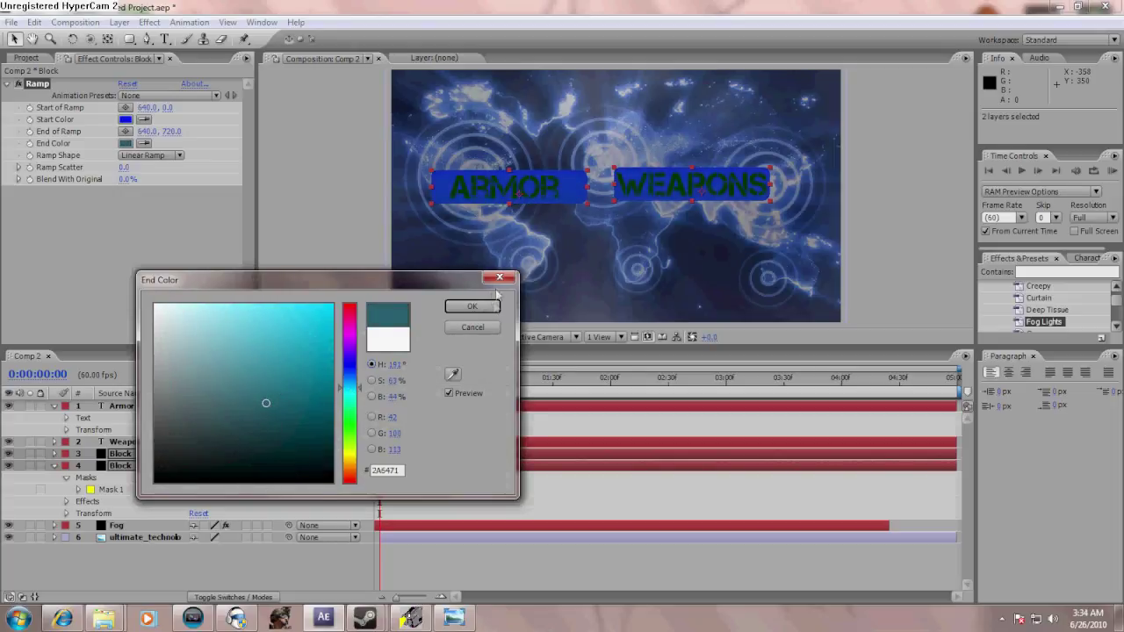
pyautogui.click(471, 307)
# Place the WEAPONS block's ramp start at about -128, 280 and its ramp end at about 788, 410
pyautogui.click(125, 107)
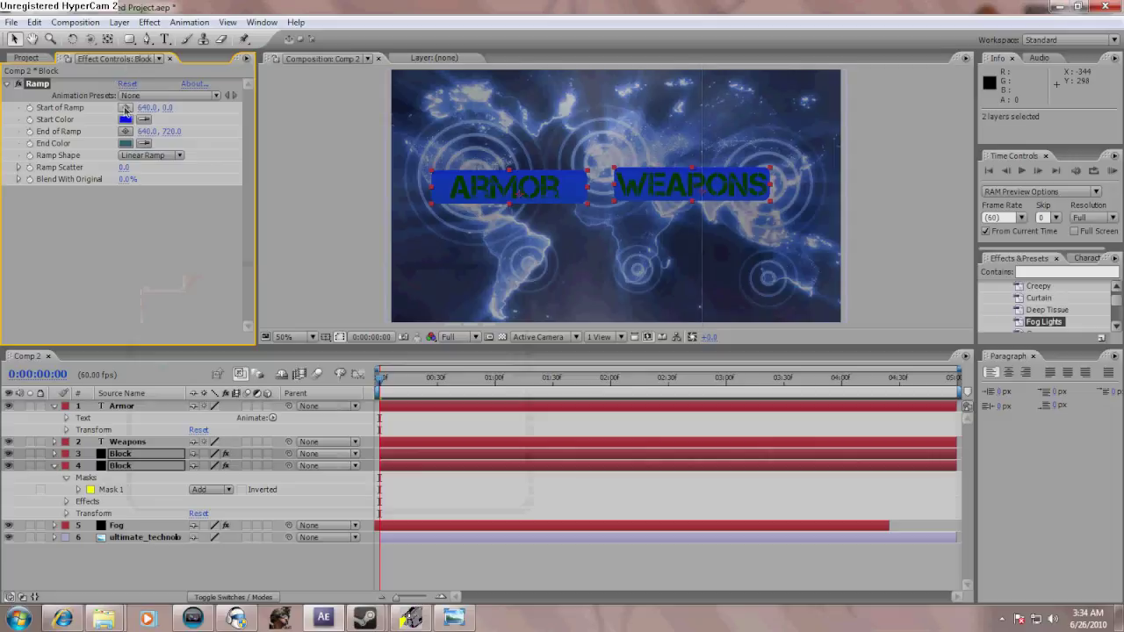
pyautogui.click(431, 167)
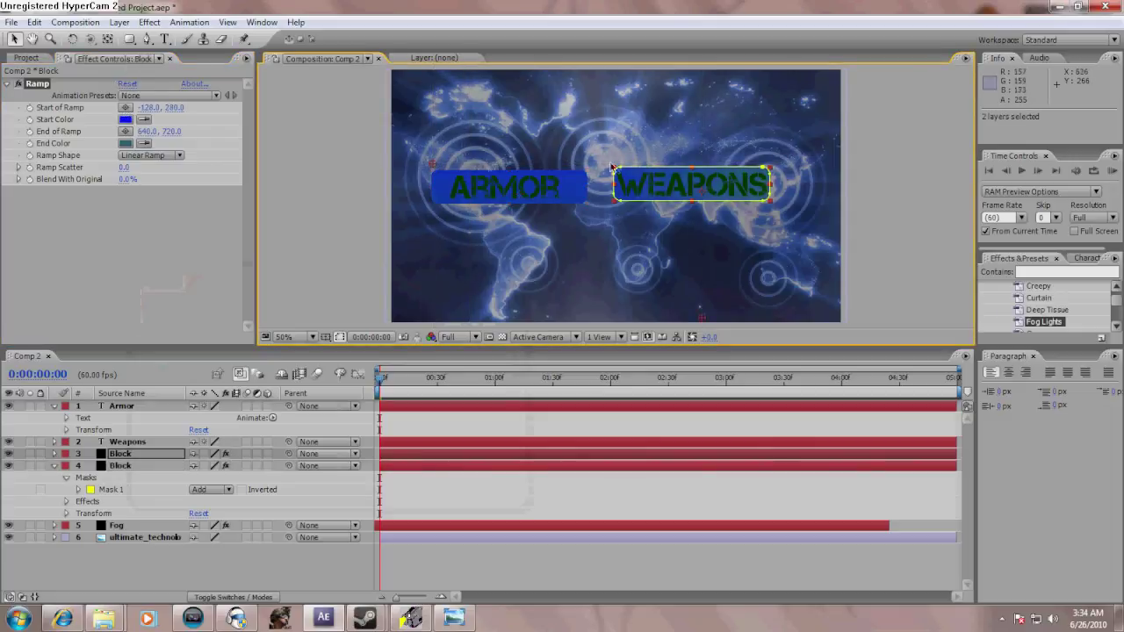
pyautogui.click(125, 130)
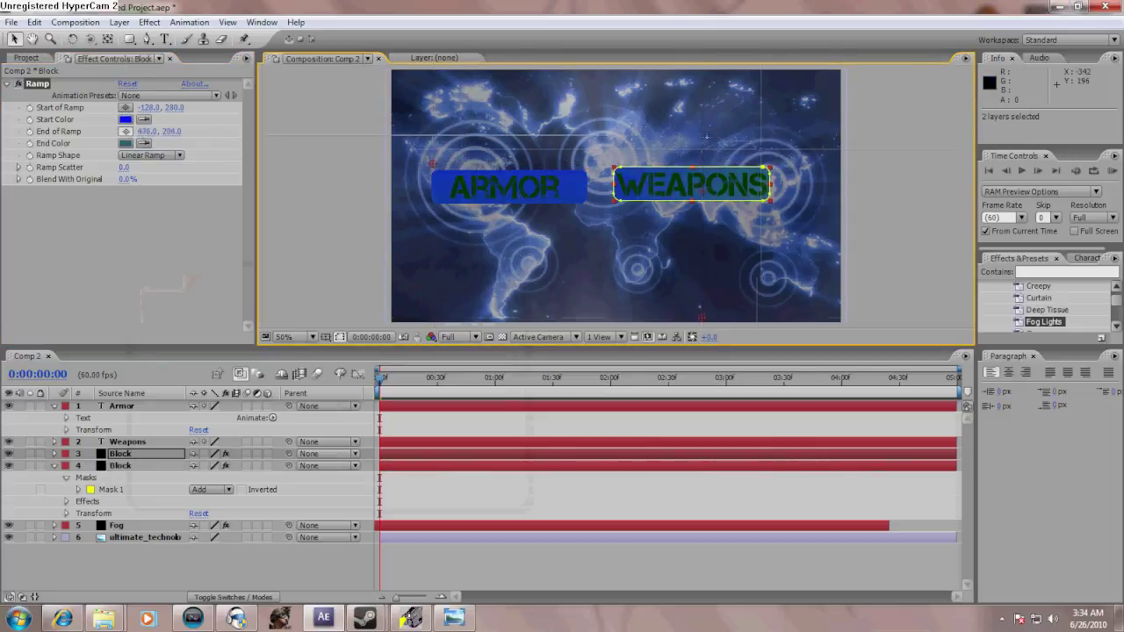
pyautogui.click(753, 209)
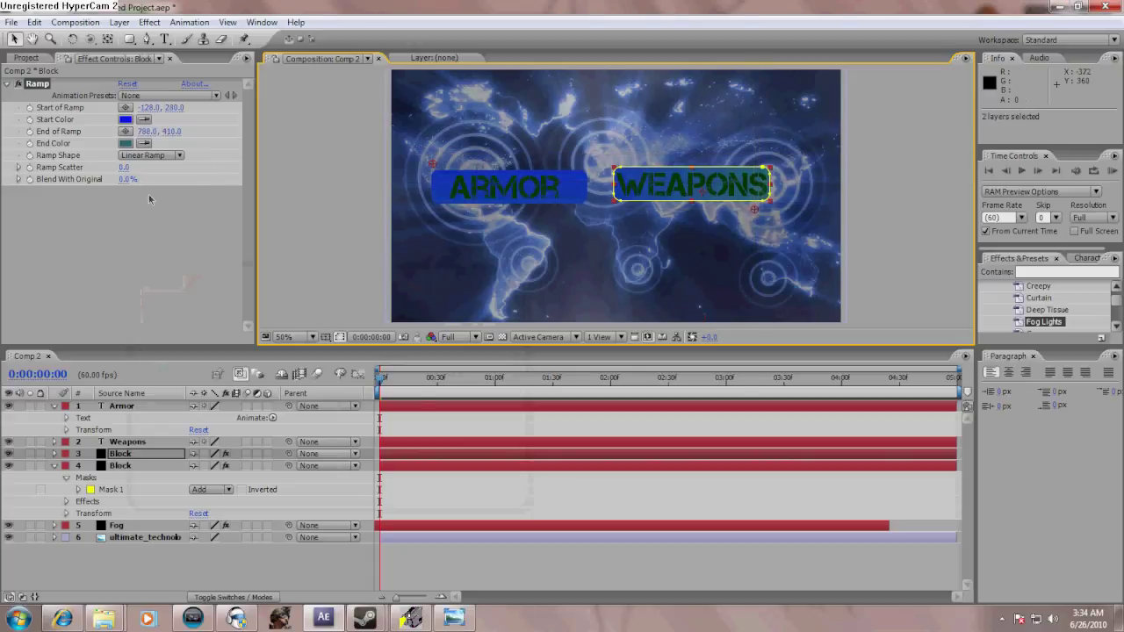
# Place the ARMOR block's ramp start at about 790, 256 and its ramp end at about 468, 398, leaving the layers deselected
pyautogui.click(150, 466)
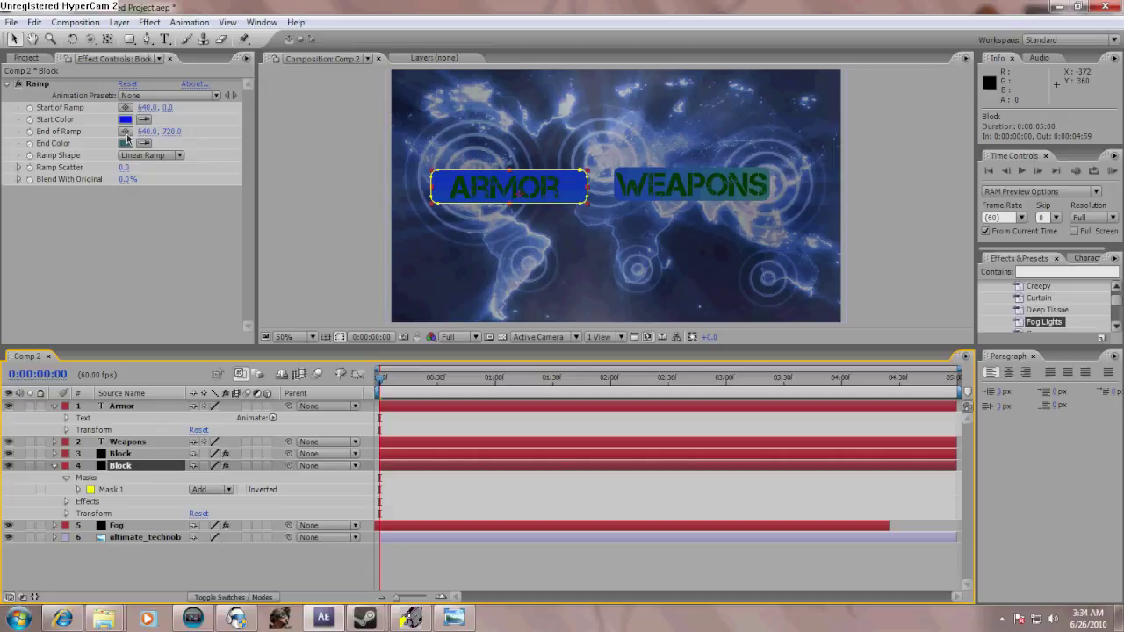
pyautogui.click(124, 107)
pyautogui.click(572, 159)
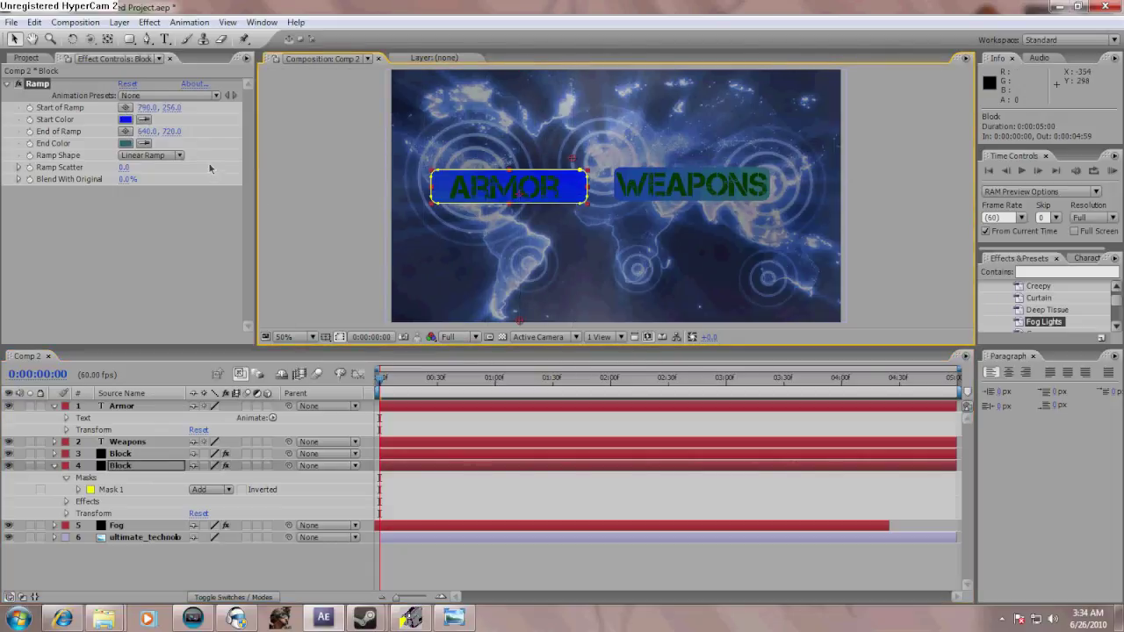
pyautogui.click(125, 131)
pyautogui.click(432, 221)
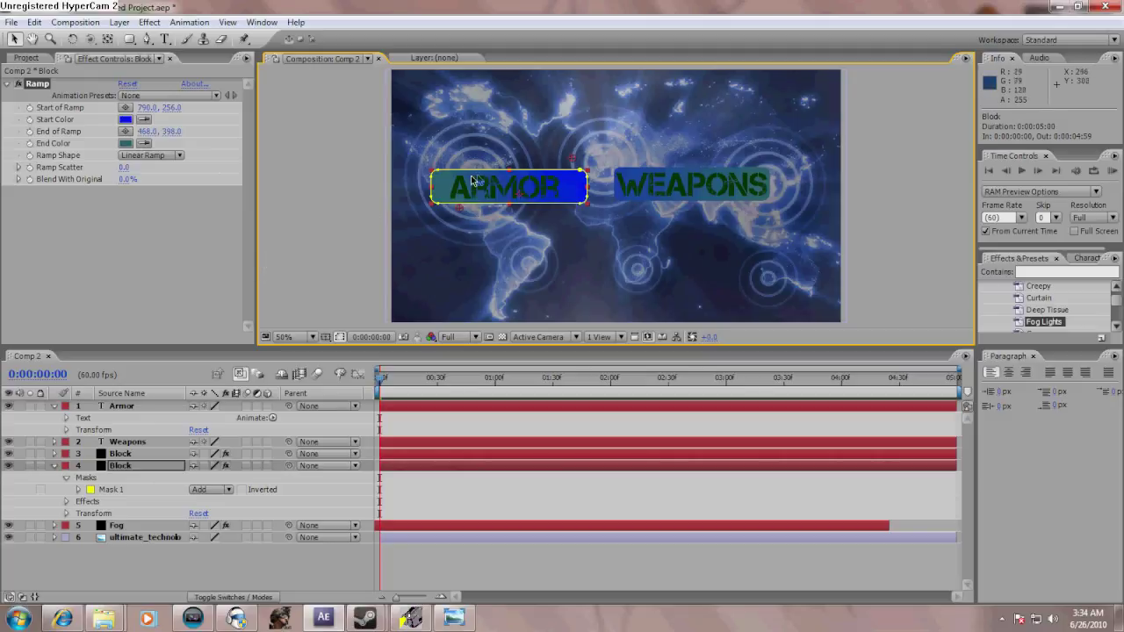
pyautogui.click(149, 578)
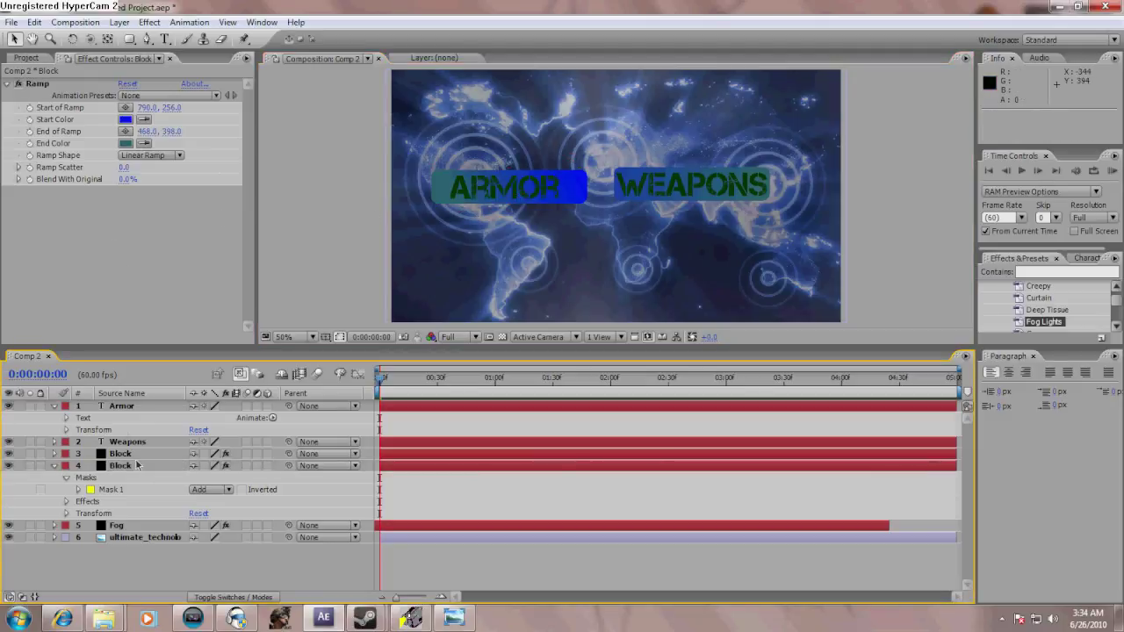
pyautogui.click(132, 408)
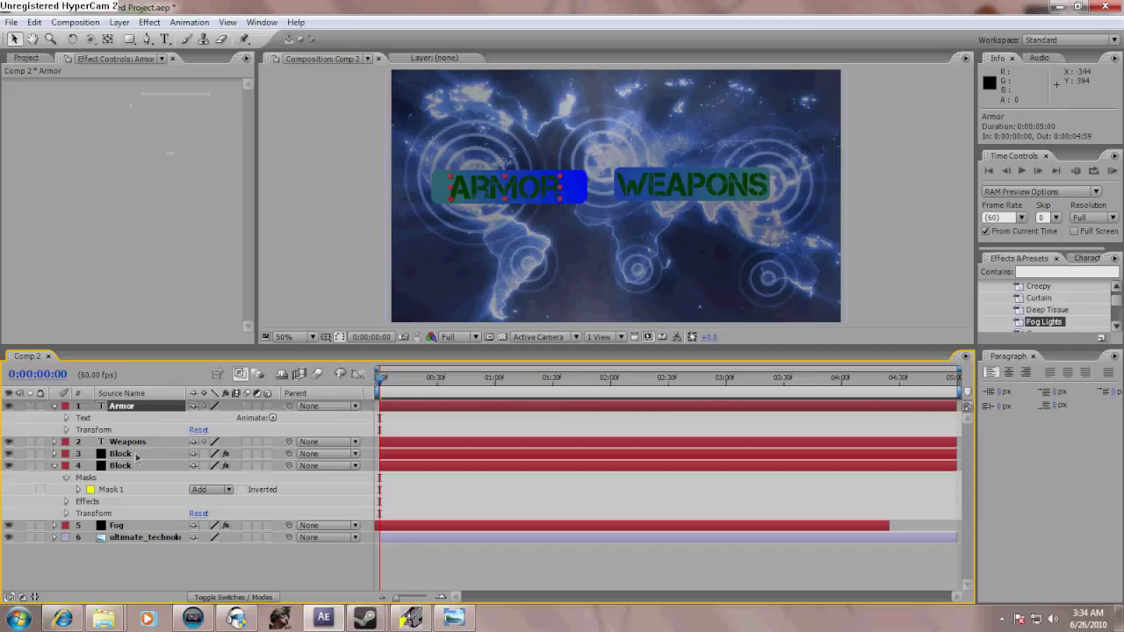
pyautogui.keyDown('shift'); pyautogui.click(130, 456); pyautogui.keyUp('shift')
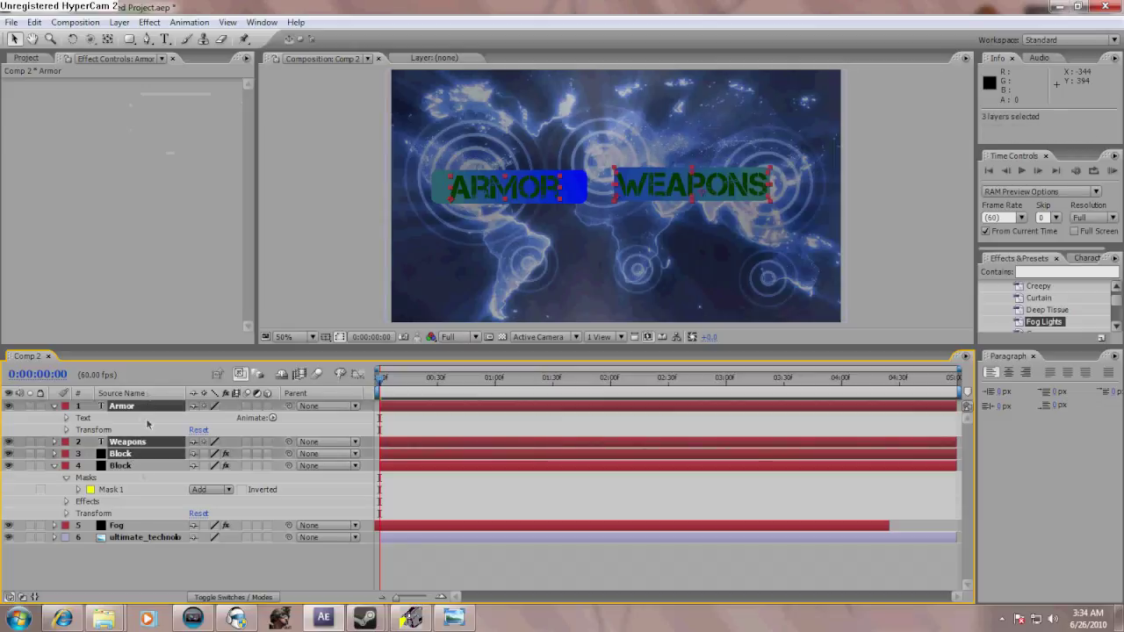
pyautogui.click(140, 582)
pyautogui.click(132, 406)
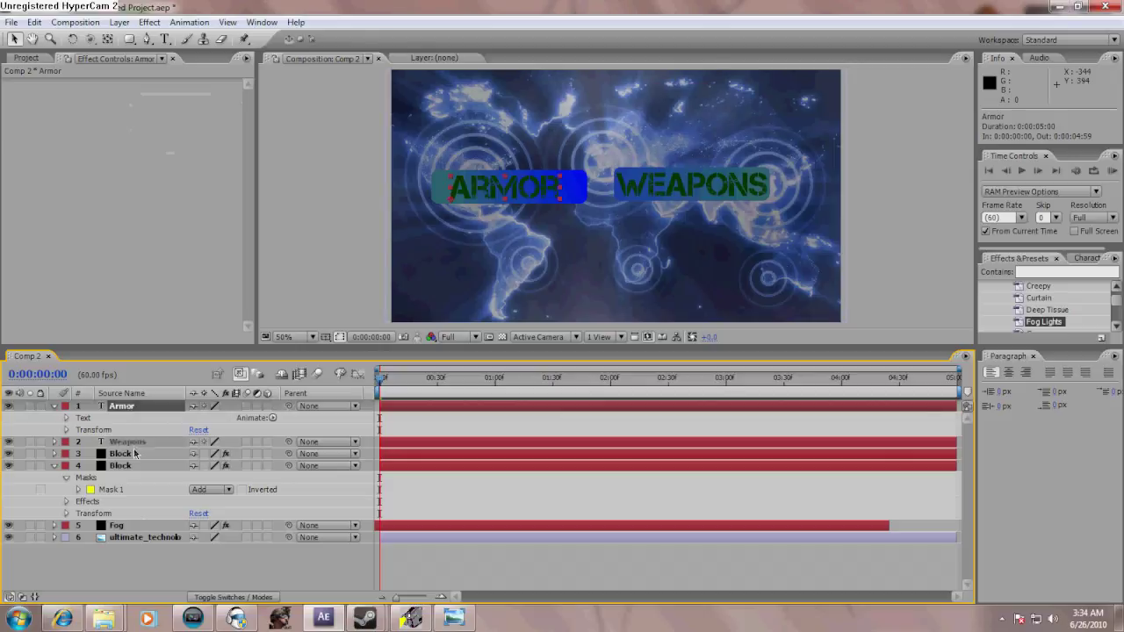
# Pre-compose the Weapons text layer and its block into a new composition named Weapons
pyautogui.click(134, 444)
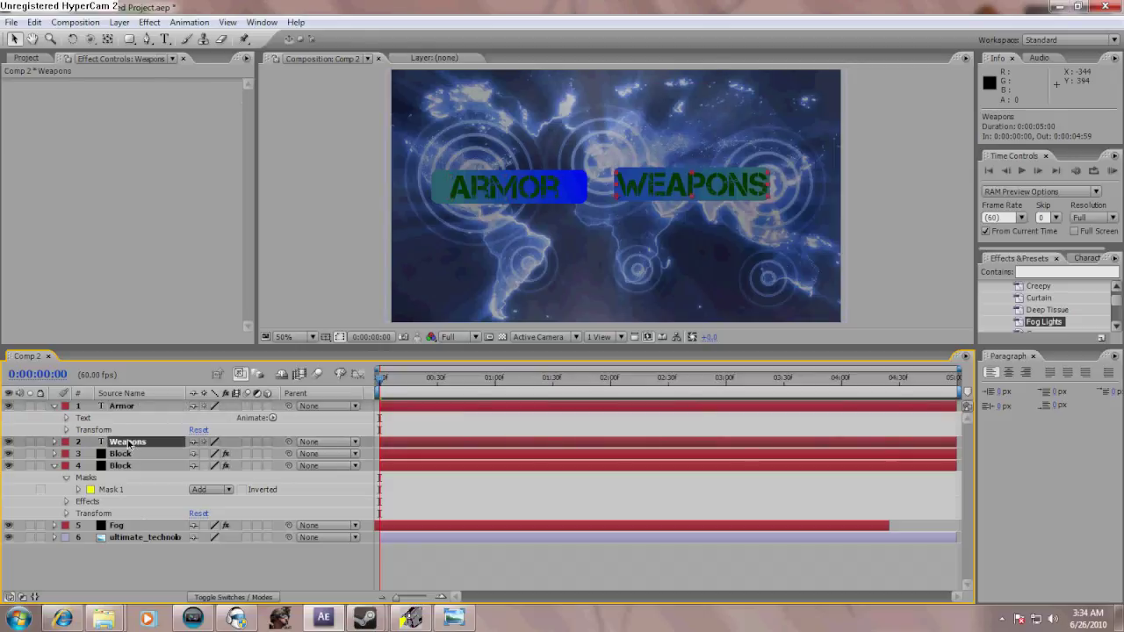
pyautogui.keyDown('shift'); pyautogui.click(127, 453); pyautogui.keyUp('shift')
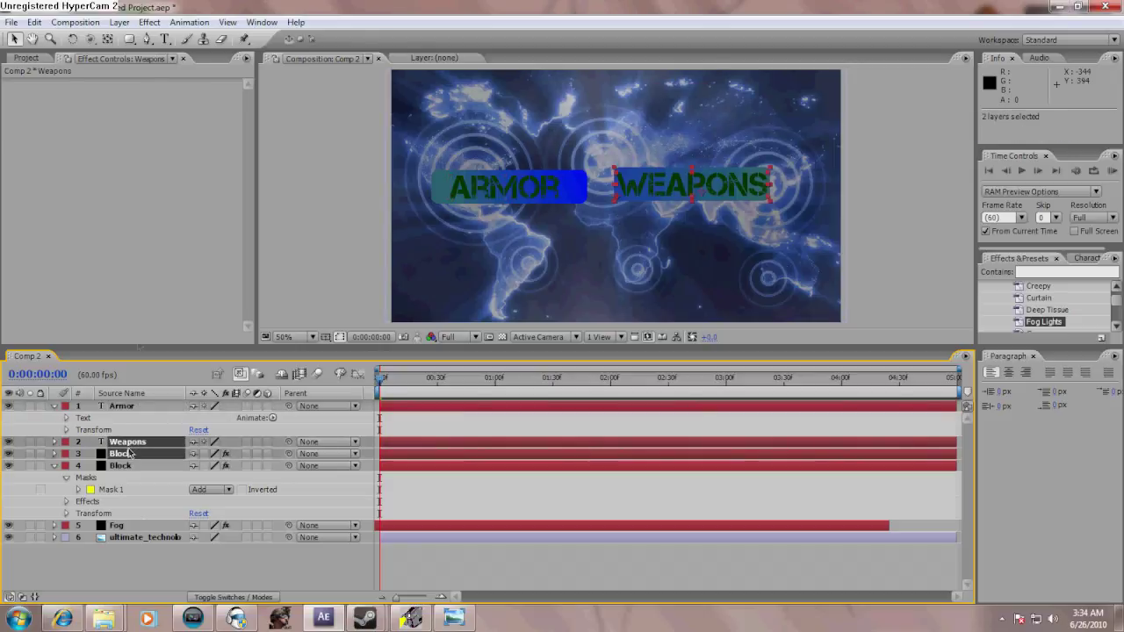
pyautogui.click(118, 22)
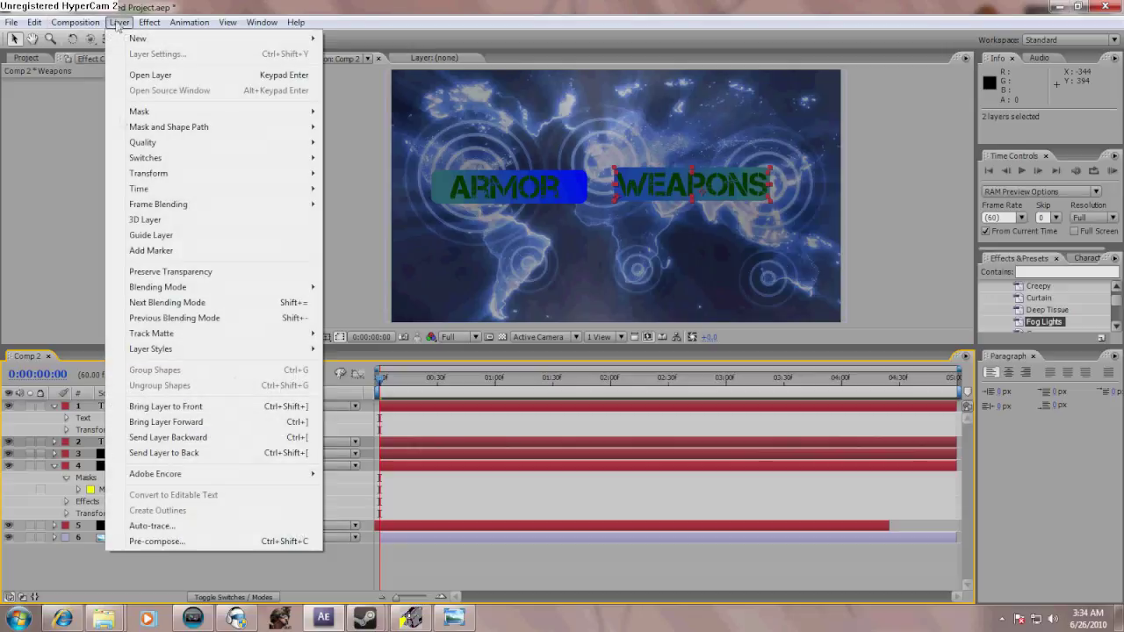
pyautogui.click(135, 546)
pyautogui.write('Weapons')
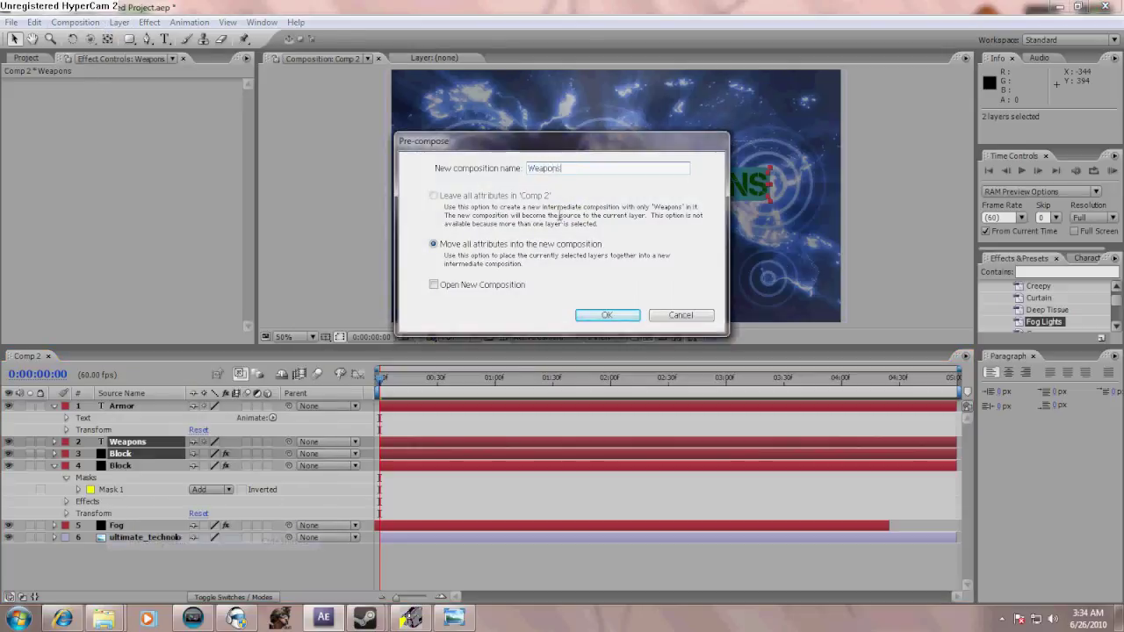
pyautogui.press('Return')
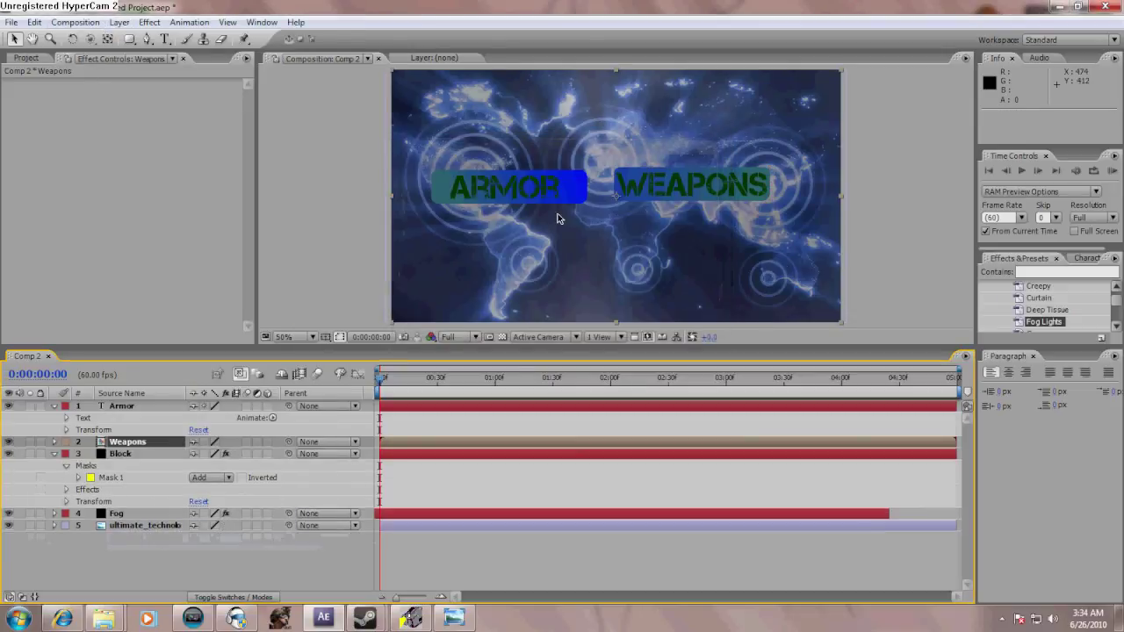
pyautogui.click(128, 442)
pyautogui.moveTo(126, 445)
pyautogui.mouseDown()
pyautogui.moveTo(134, 467)
pyautogui.moveTo(128, 429)
pyautogui.mouseUp()
# Pre-compose the Armor text layer and its block into a new composition named Armor
pyautogui.click(123, 406)
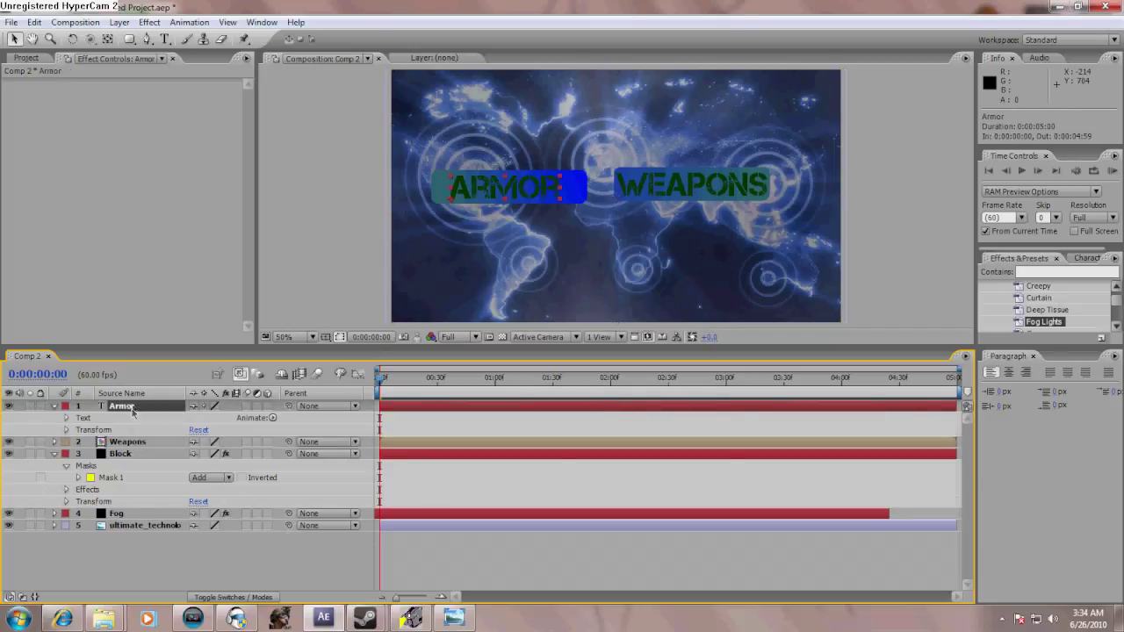
pyautogui.keyDown('ctrl'); pyautogui.click(123, 456); pyautogui.keyUp('ctrl')
pyautogui.click(118, 22)
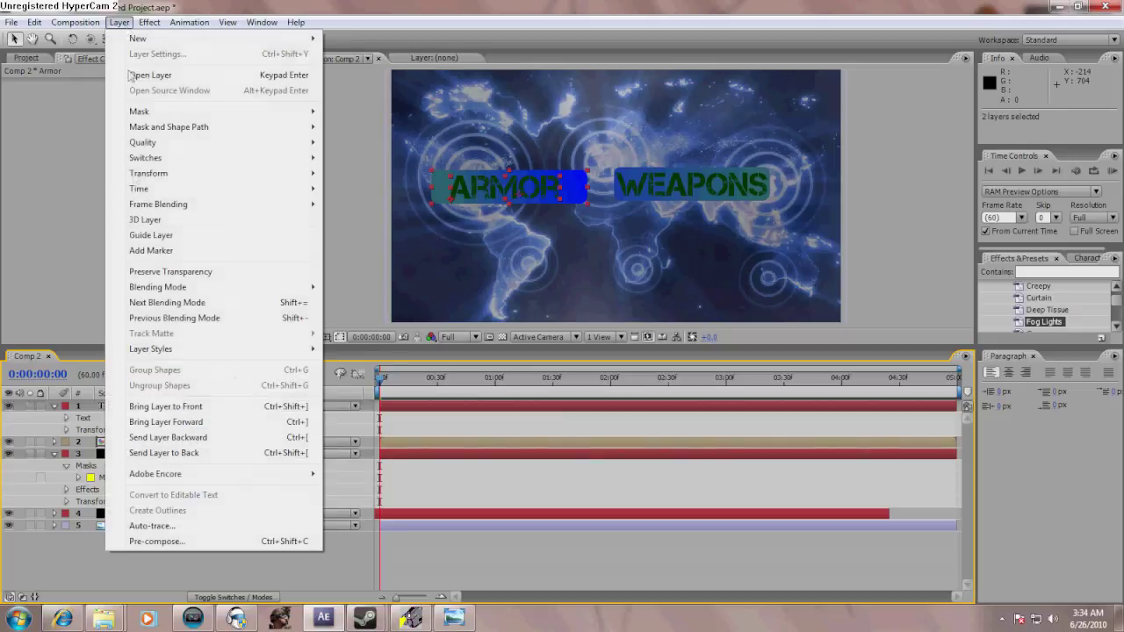
pyautogui.click(154, 537)
pyautogui.write('Armor')
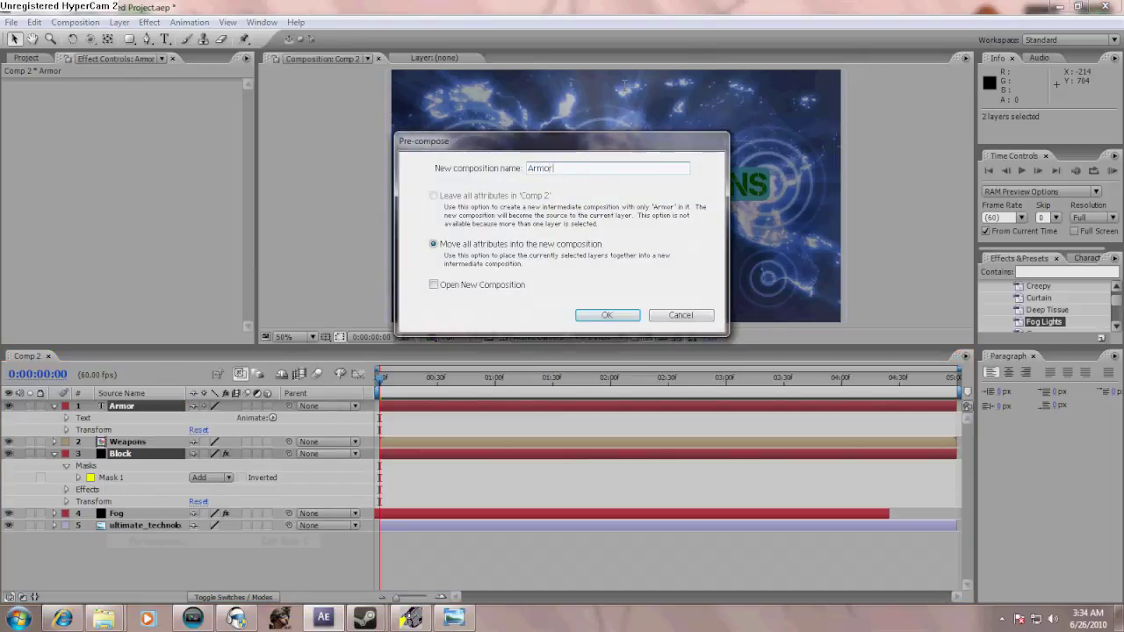
pyautogui.press('Return')
pyautogui.click(188, 453)
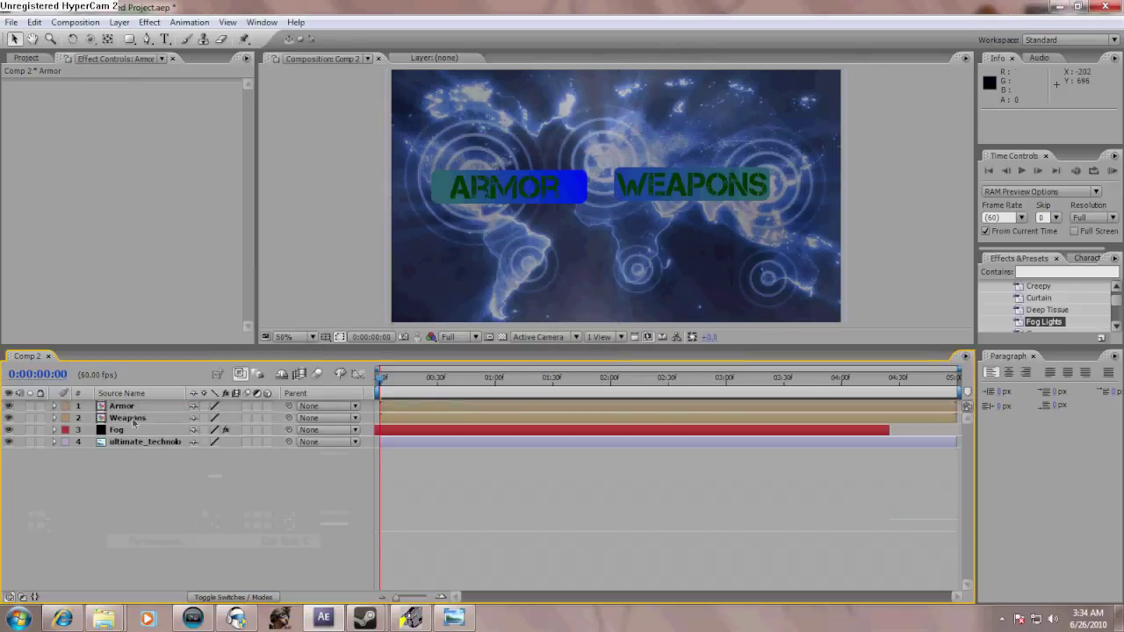
# Scale the Weapons pre-composition to 46% and move it horizontally to position 748, 360
pyautogui.click(135, 410)
pyautogui.click(136, 418)
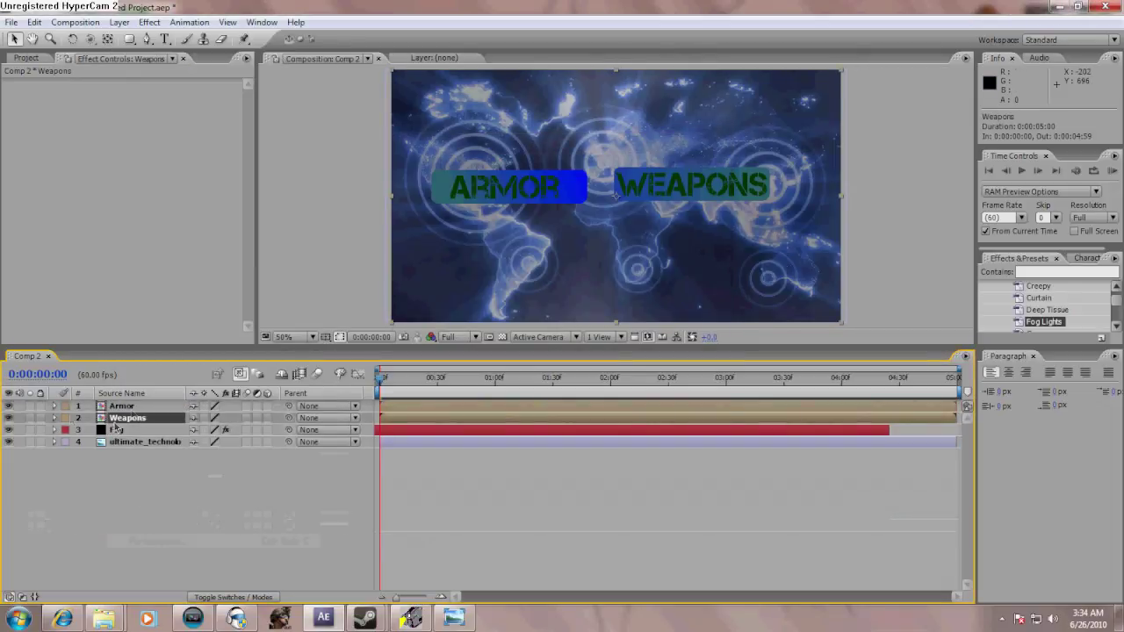
pyautogui.click(53, 407)
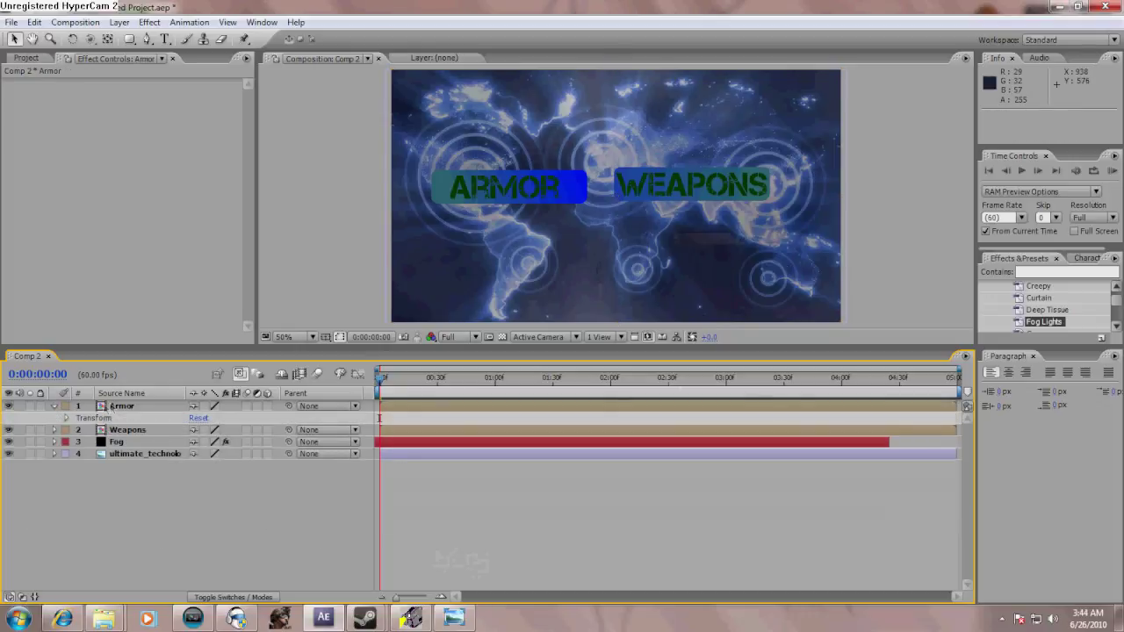
pyautogui.click(54, 430)
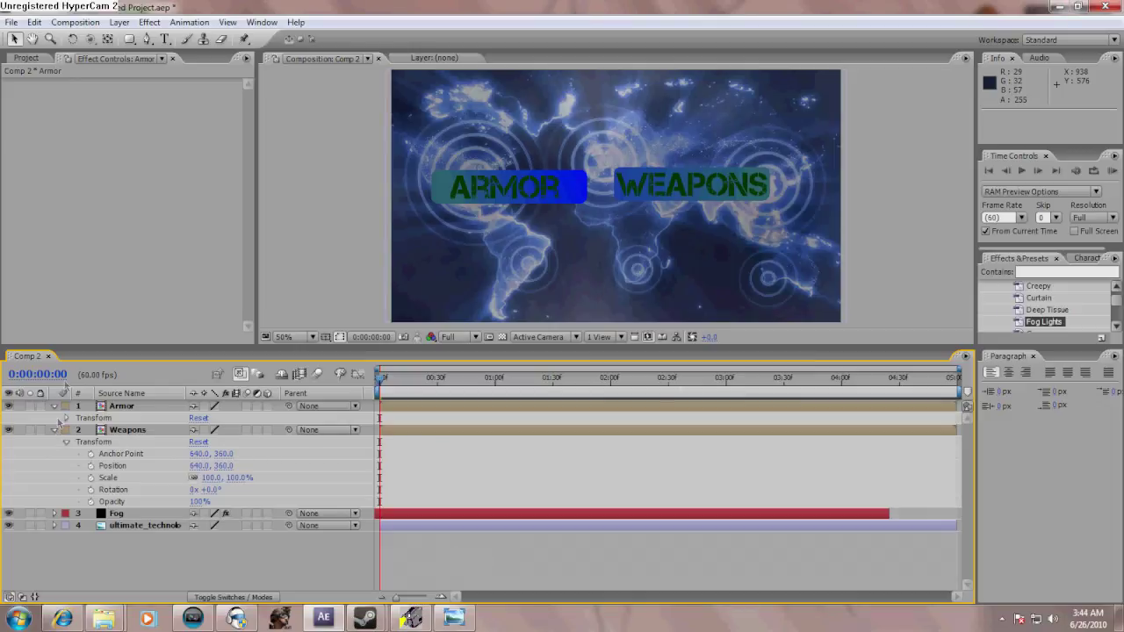
pyautogui.click(67, 419)
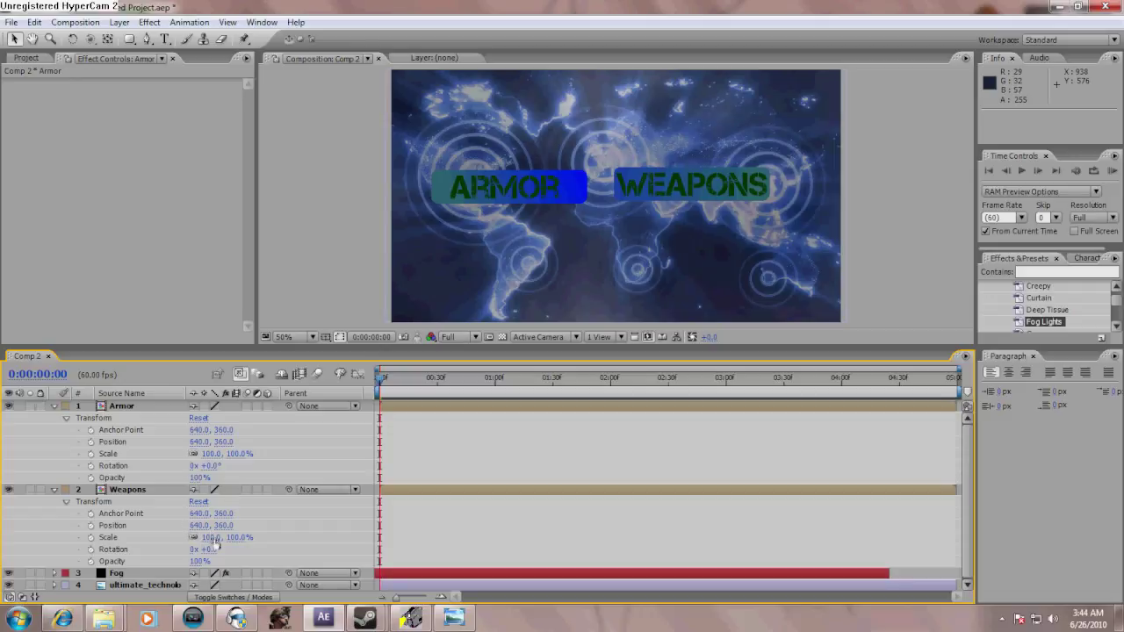
pyautogui.moveTo(210, 538); pyautogui.dragTo(178, 540)
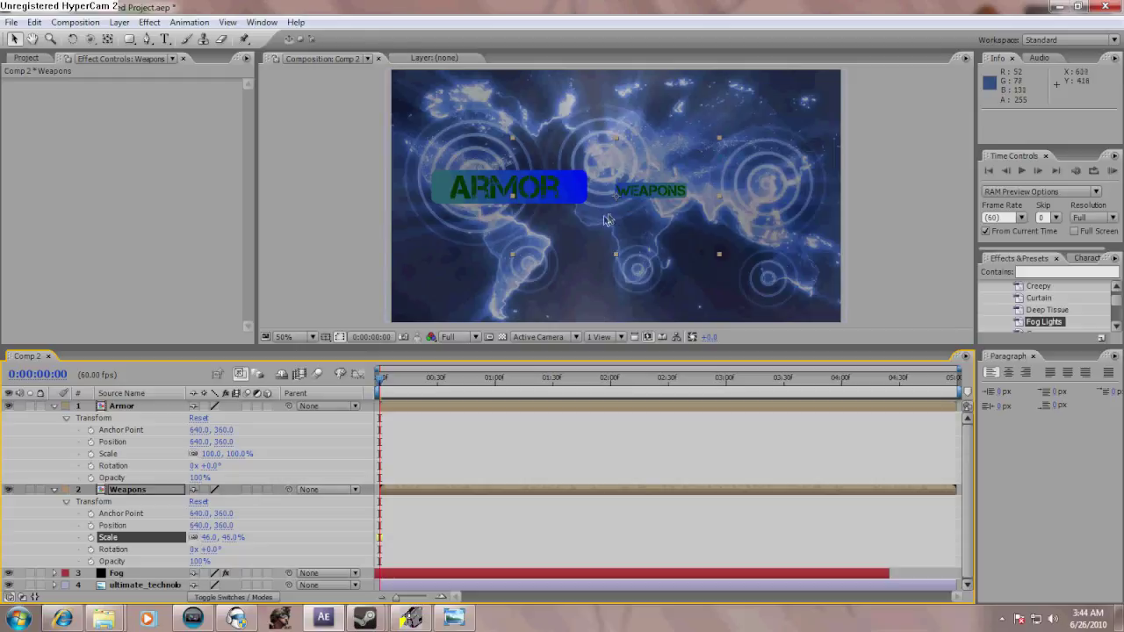
pyautogui.moveTo(597, 225); pyautogui.dragTo(644, 220)
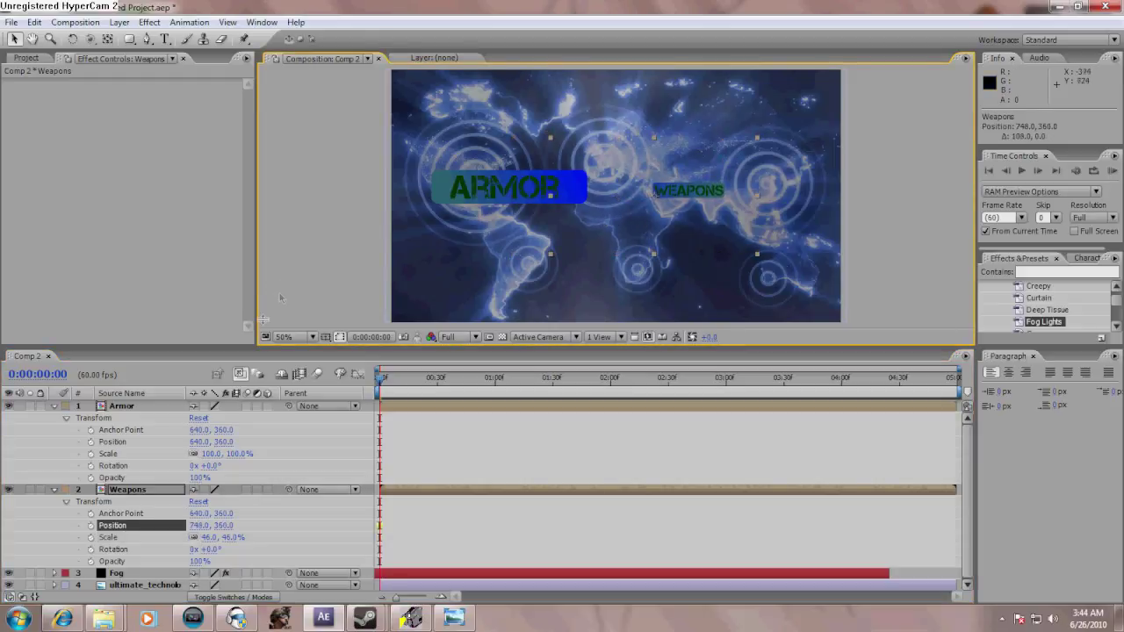
# Enable Scale keyframes for Armor and Weapons at time zero, and set Armor's scale to 41% at 0:00:00:36
pyautogui.click(91, 453)
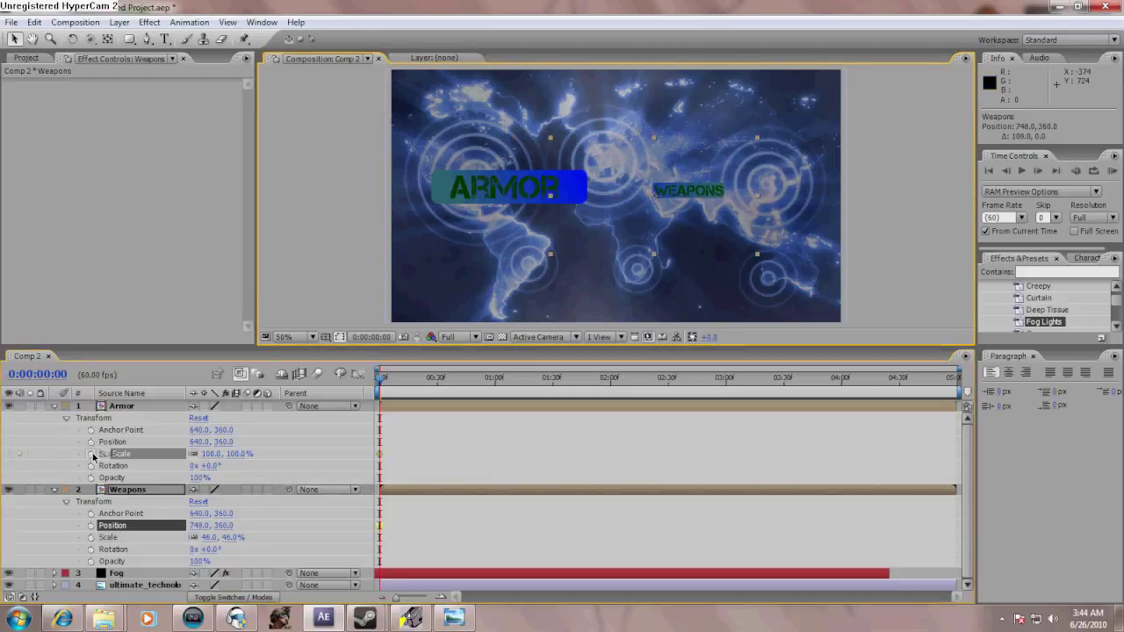
pyautogui.click(90, 537)
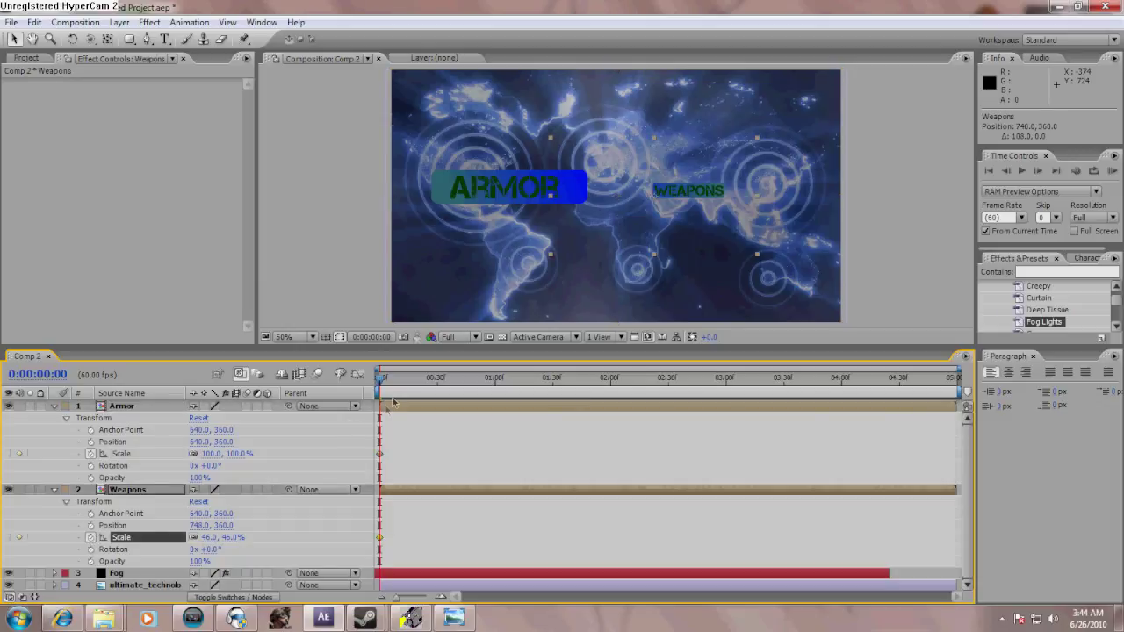
pyautogui.moveTo(382, 382); pyautogui.dragTo(450, 387)
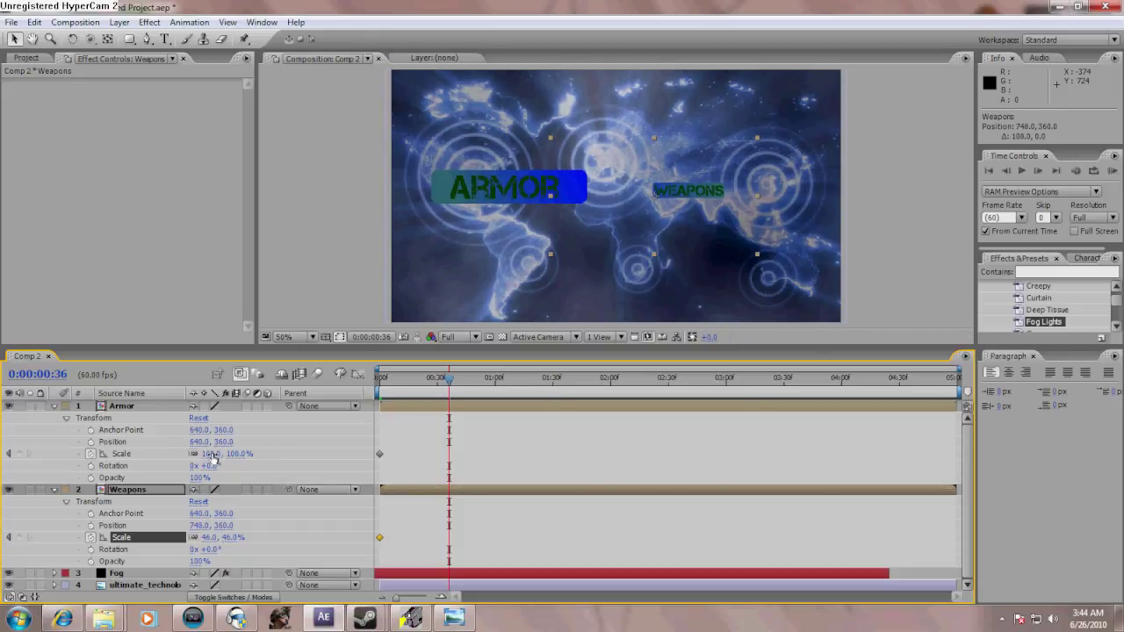
pyautogui.moveTo(213, 456); pyautogui.dragTo(175, 454)
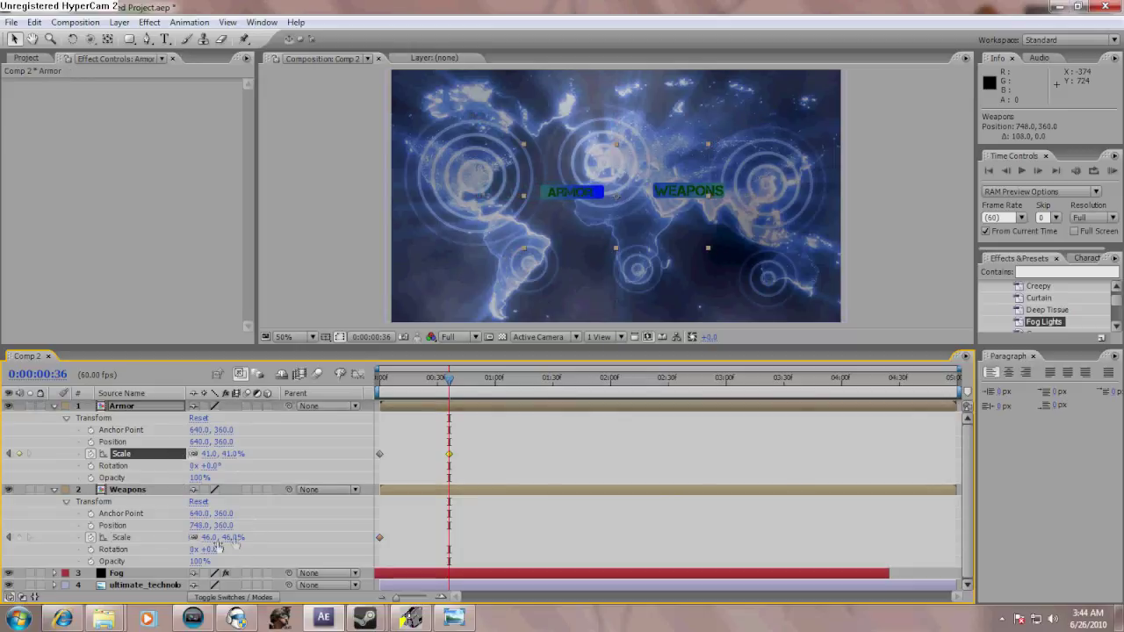
# Set the Weapons scale to 94% at 0:00:00:36 and shift its first Scale keyframe to 0:00:00:08
pyautogui.moveTo(211, 538); pyautogui.dragTo(251, 537)
pyautogui.moveTo(379, 537); pyautogui.dragTo(393, 539)
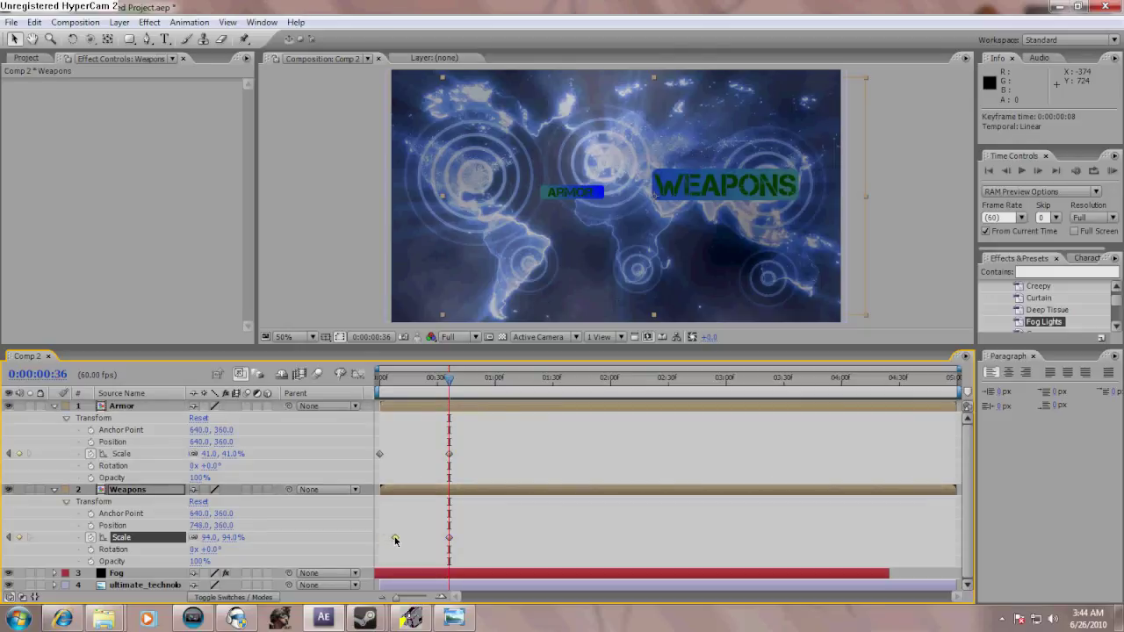
pyautogui.moveTo(449, 392)
pyautogui.mouseDown()
pyautogui.moveTo(417, 386)
pyautogui.moveTo(369, 401)
pyautogui.moveTo(450, 401)
pyautogui.mouseUp()
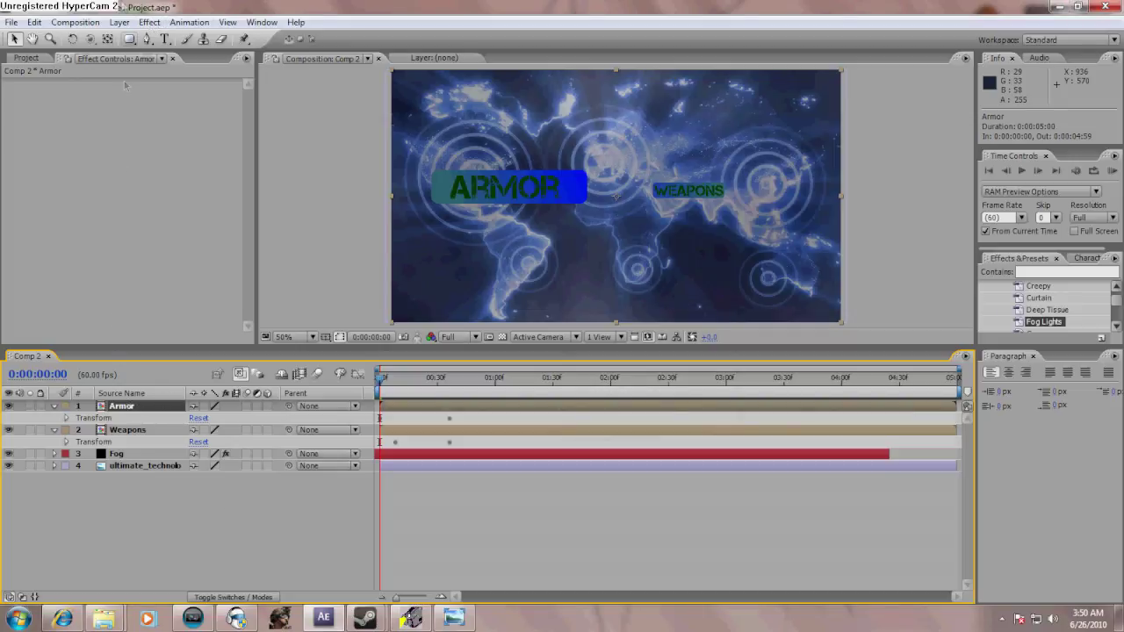
# Apply the Stylize Glow effect to the Armor layer at time zero
pyautogui.click(148, 22)
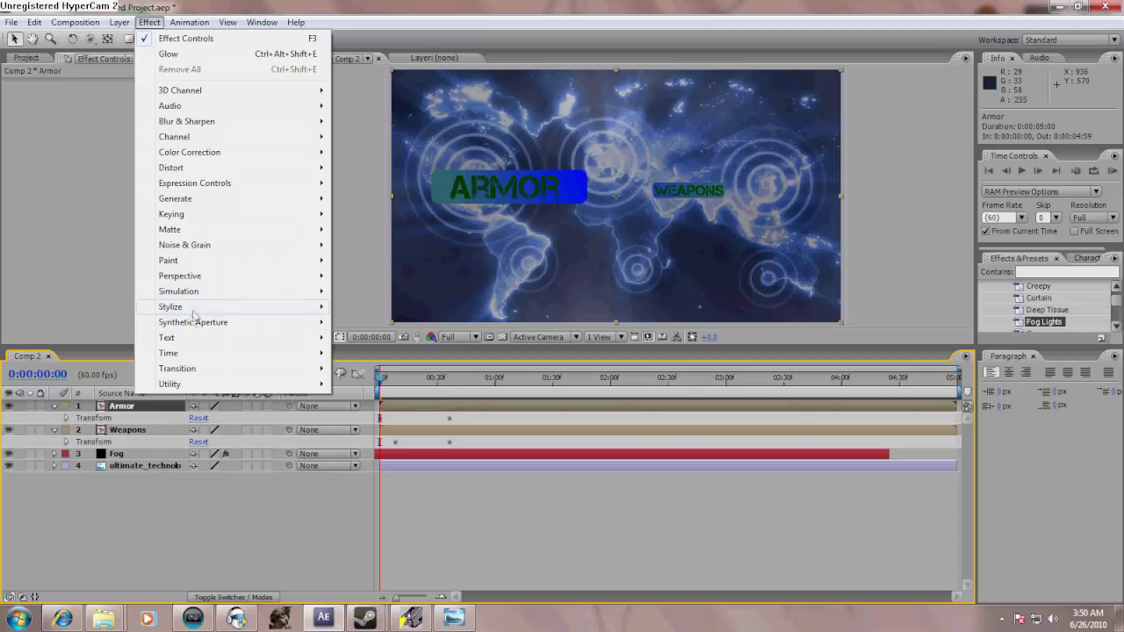
pyautogui.moveTo(194, 307)
pyautogui.click(381, 477)
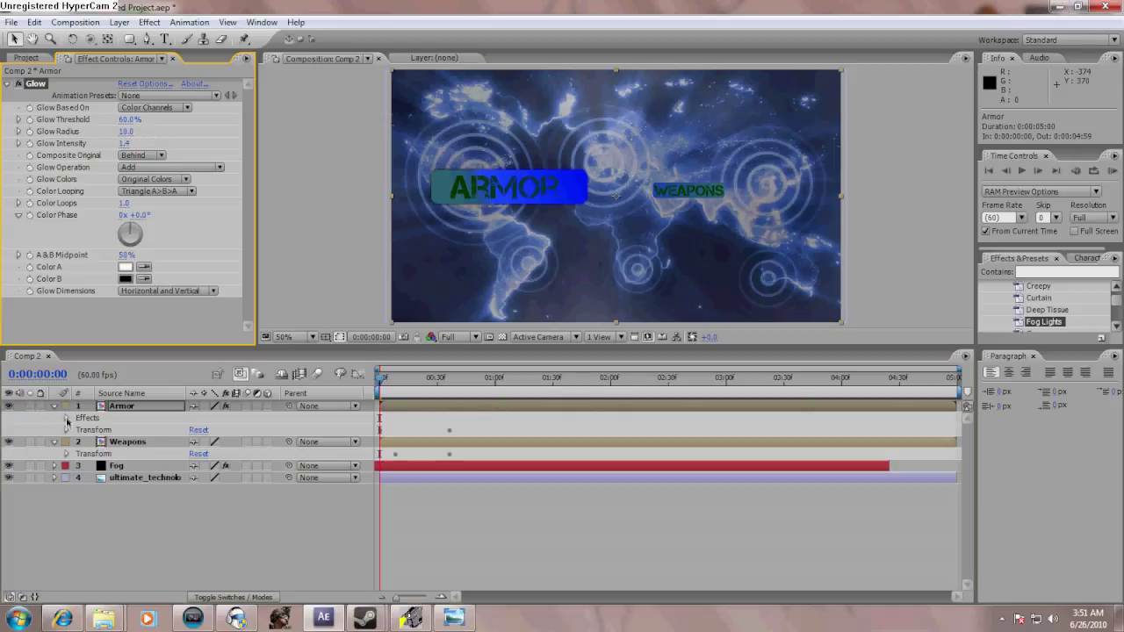
# Enable keyframes for Armor's Glow Threshold, Glow Radius and Glow Intensity at 0:00:00:00
pyautogui.click(67, 419)
pyautogui.click(79, 430)
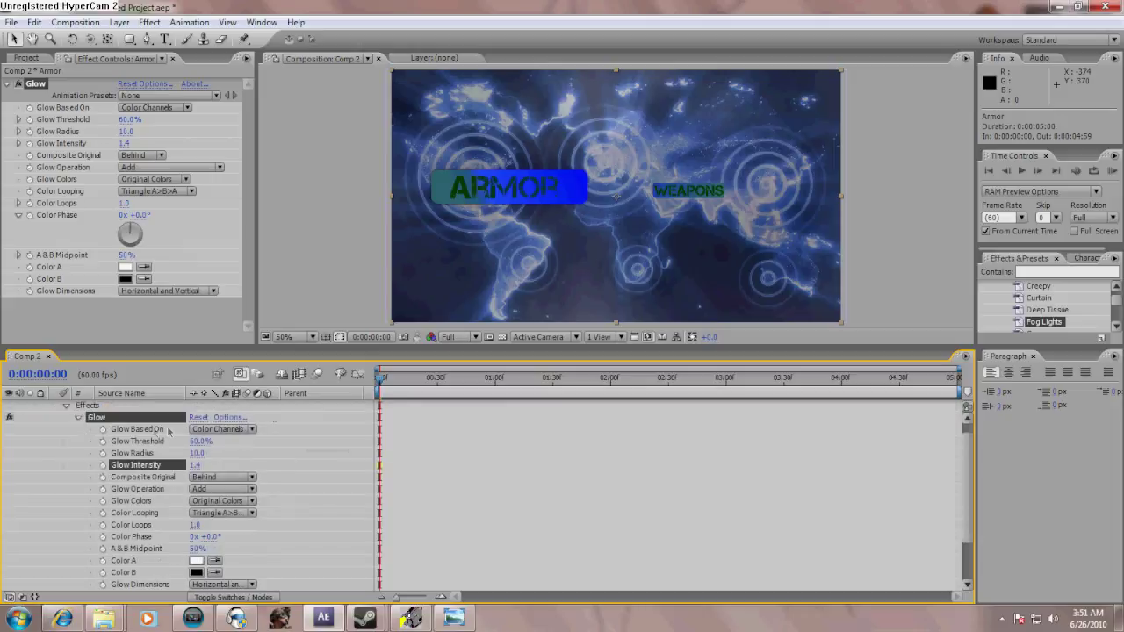
pyautogui.keyDown('shift'); pyautogui.click(132, 453); pyautogui.keyUp('shift')
pyautogui.keyDown('shift'); pyautogui.click(132, 440); pyautogui.keyUp('shift')
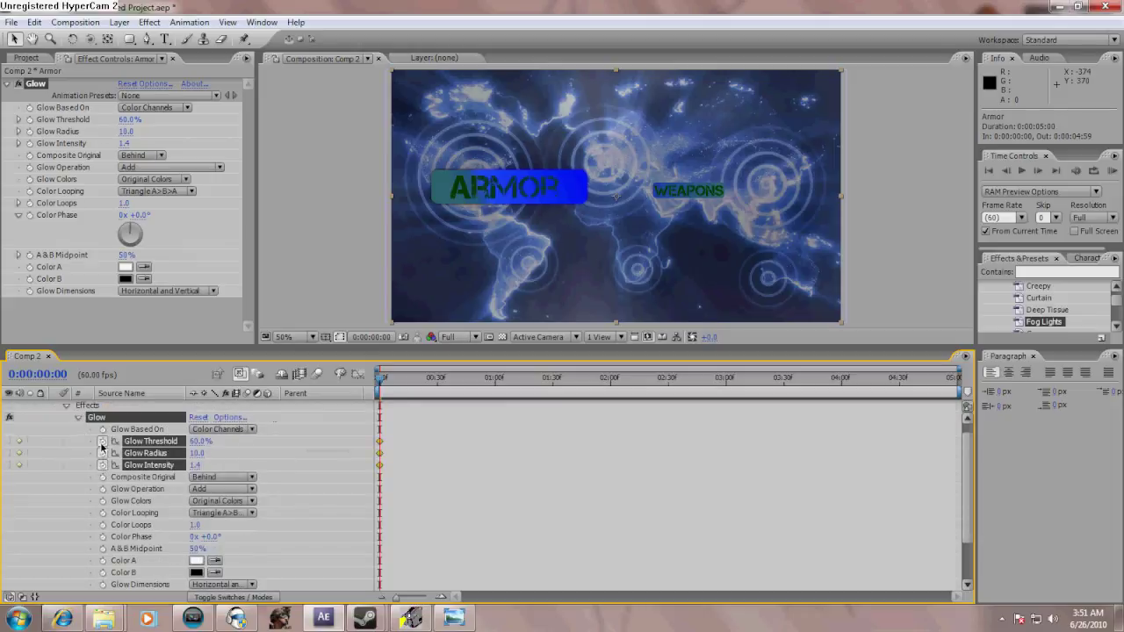
pyautogui.click(102, 440)
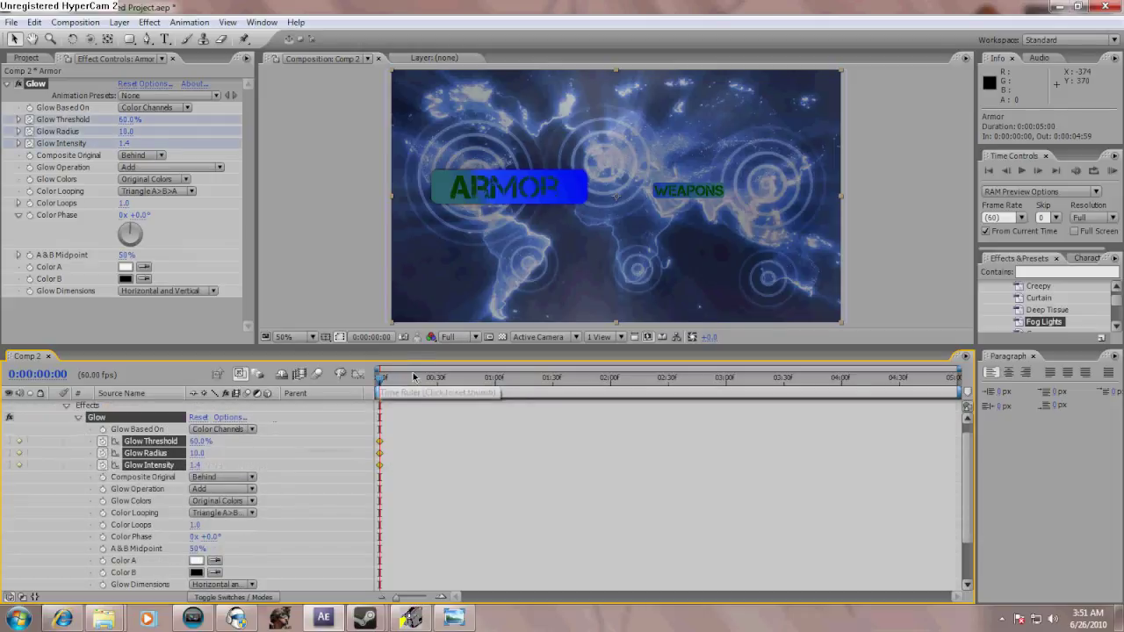
pyautogui.moveTo(383, 379)
pyautogui.mouseDown()
pyautogui.moveTo(391, 384)
pyautogui.moveTo(380, 379)
pyautogui.mouseUp()
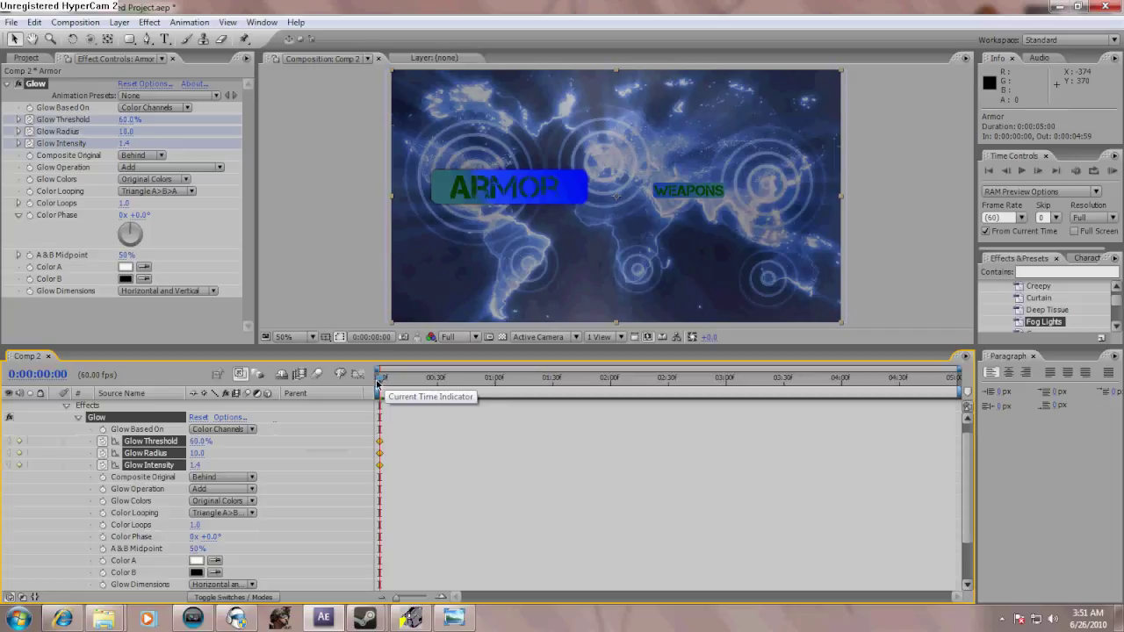
# Keyframe Armor's Glow with threshold 32.2% and intensity 1.8 at the start, and threshold 53.7% and intensity 0.0 at 0:00:00:35
pyautogui.moveTo(125, 144); pyautogui.dragTo(79, 121)
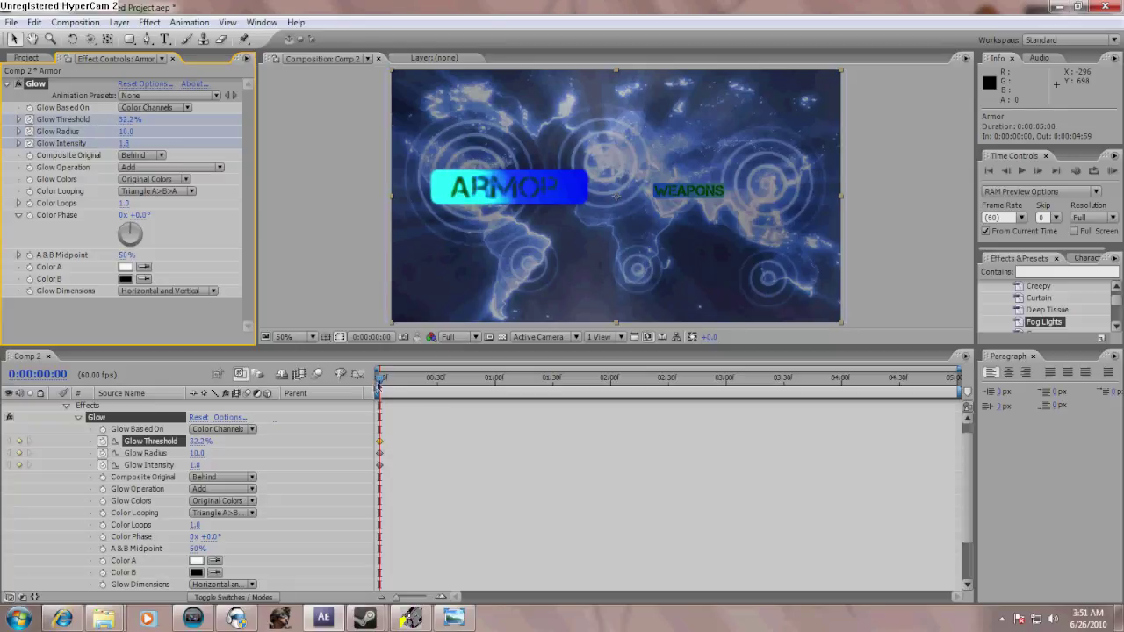
pyautogui.moveTo(379, 384); pyautogui.dragTo(446, 383)
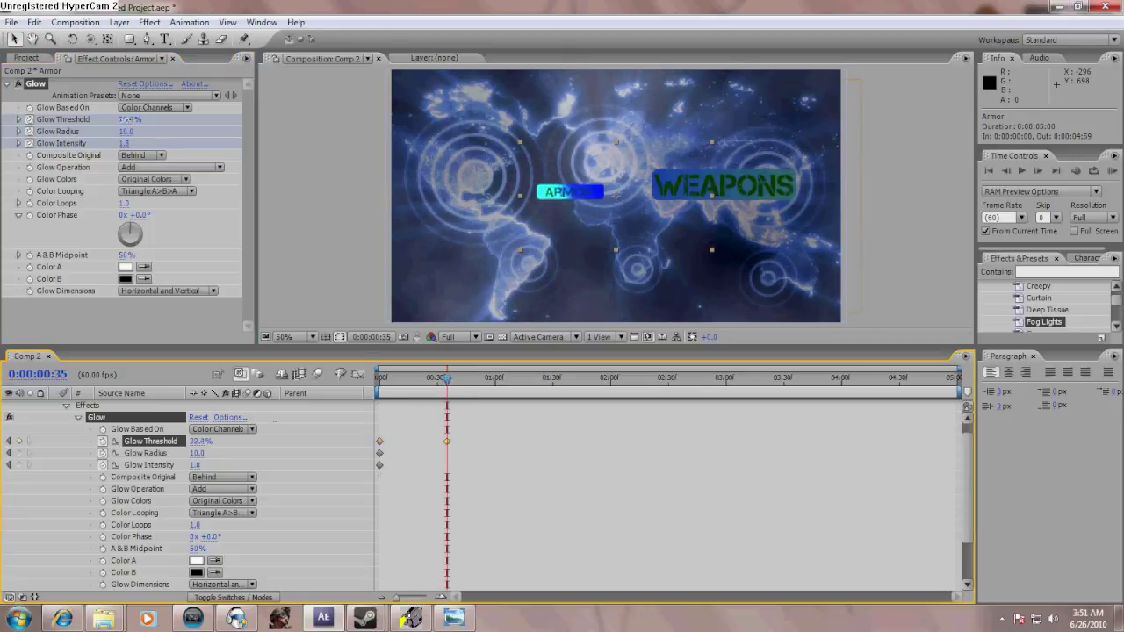
pyautogui.moveTo(129, 118); pyautogui.dragTo(144, 143)
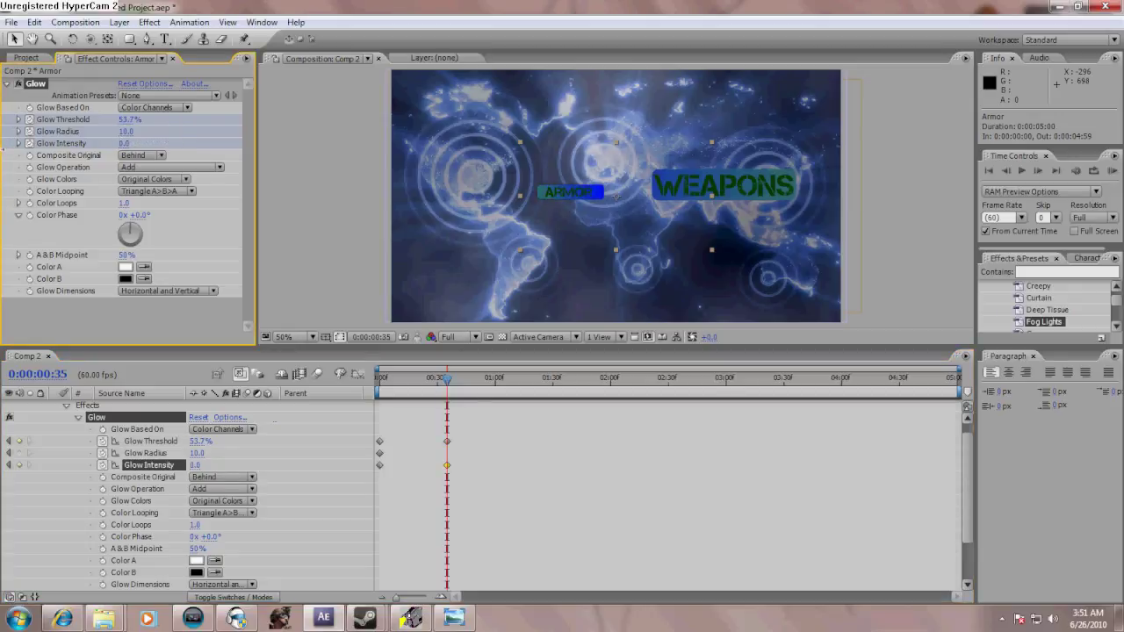
pyautogui.click(78, 419)
pyautogui.click(68, 421)
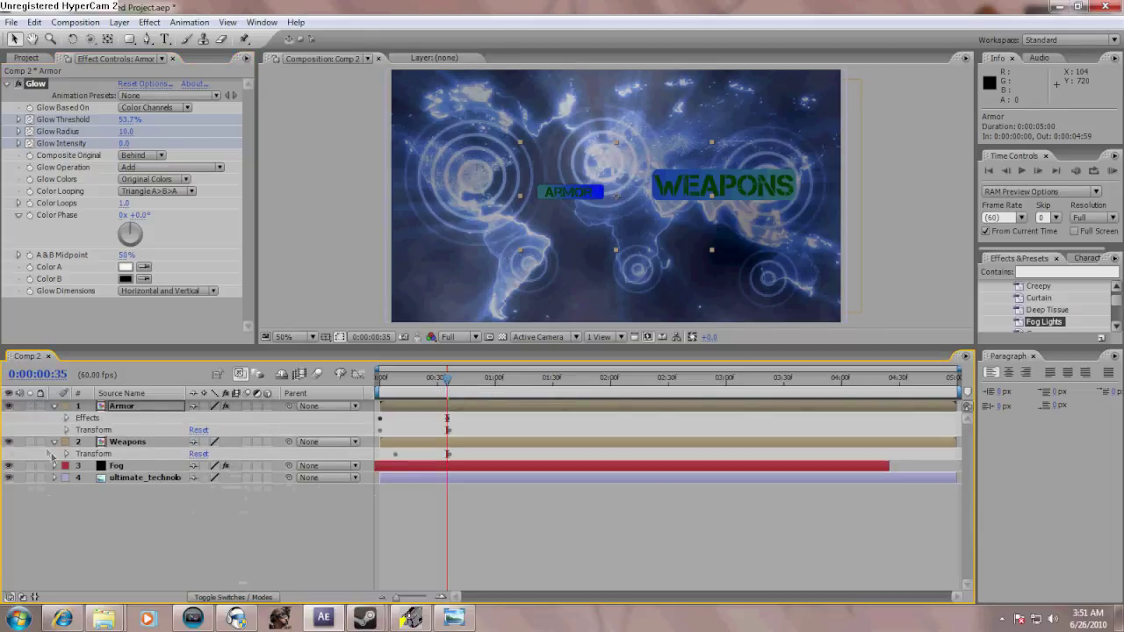
# Apply the Stylize Glow effect to the Weapons layer and move the current time to 0:00:00:08
pyautogui.click(117, 443)
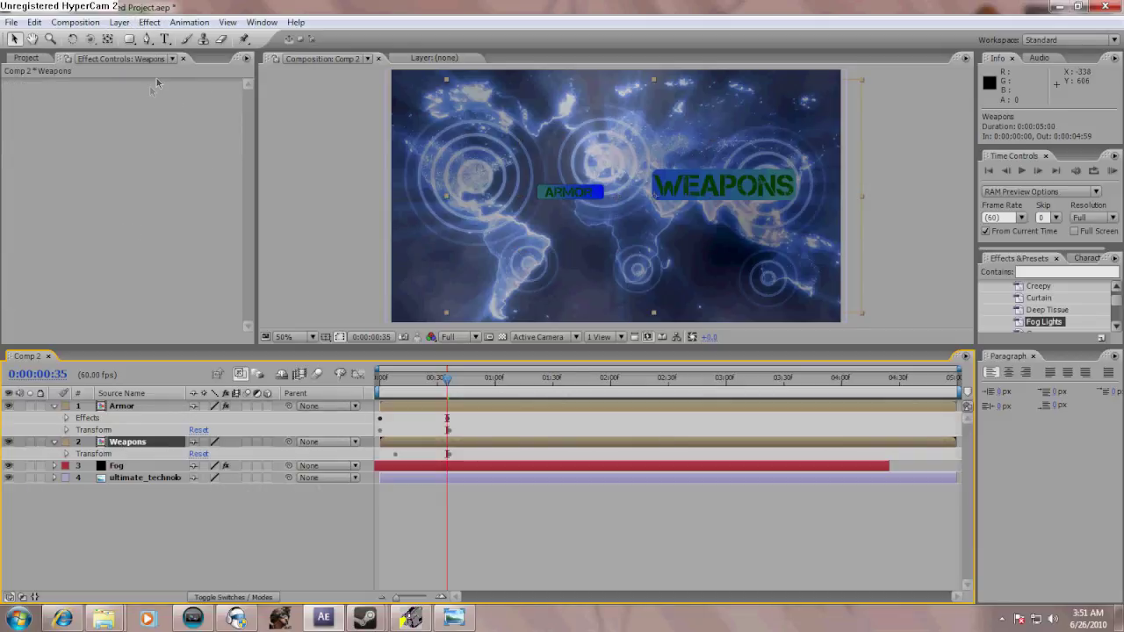
pyautogui.click(151, 23)
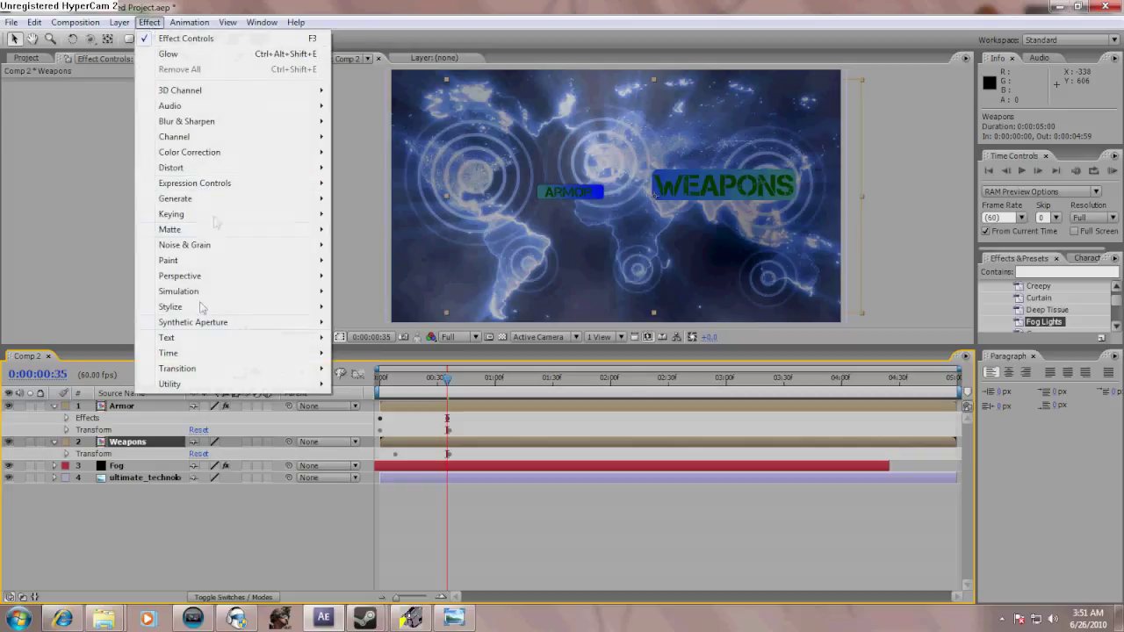
pyautogui.moveTo(203, 308)
pyautogui.click(361, 476)
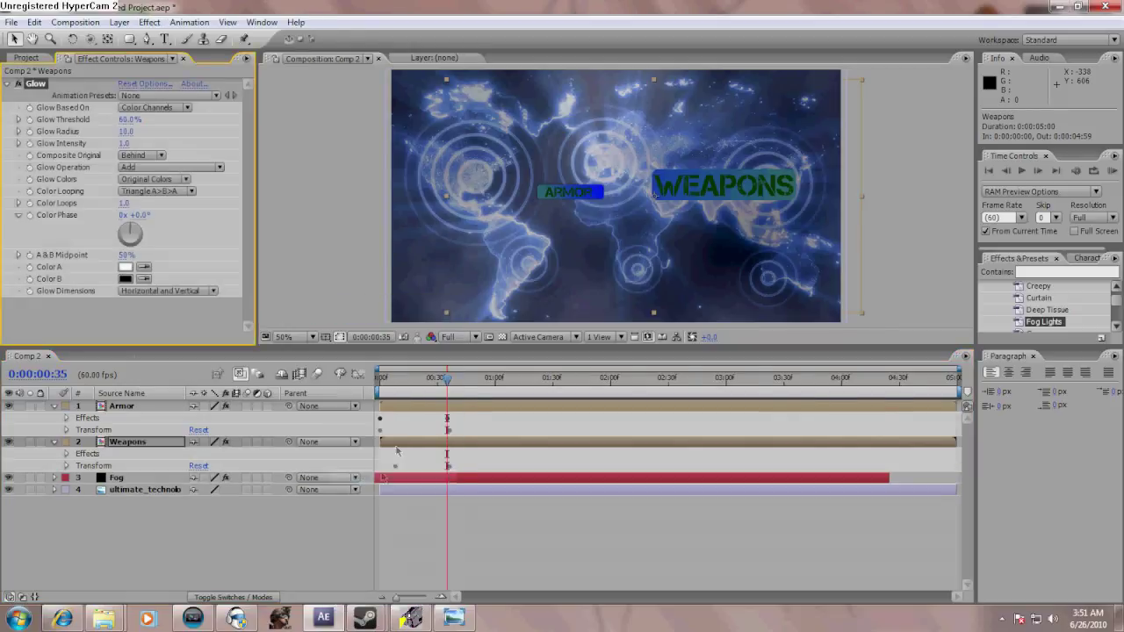
pyautogui.moveTo(429, 384); pyautogui.dragTo(395, 389)
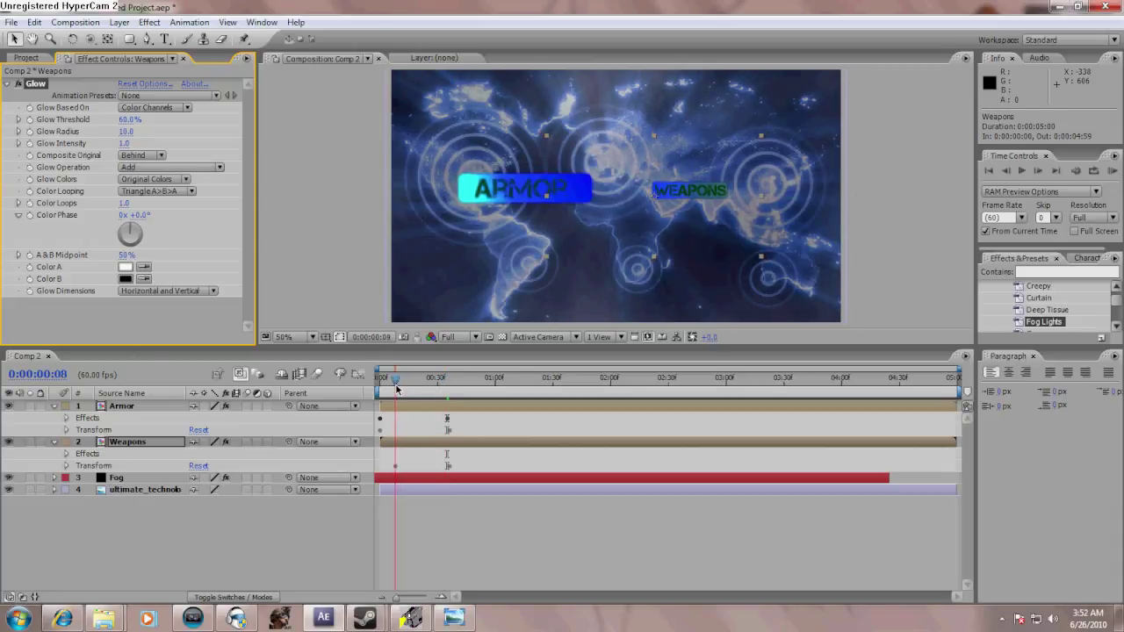
# Enable keyframes for Weapons' Glow Threshold, Glow Radius and Glow Intensity at 0:00:00:08
pyautogui.click(66, 455)
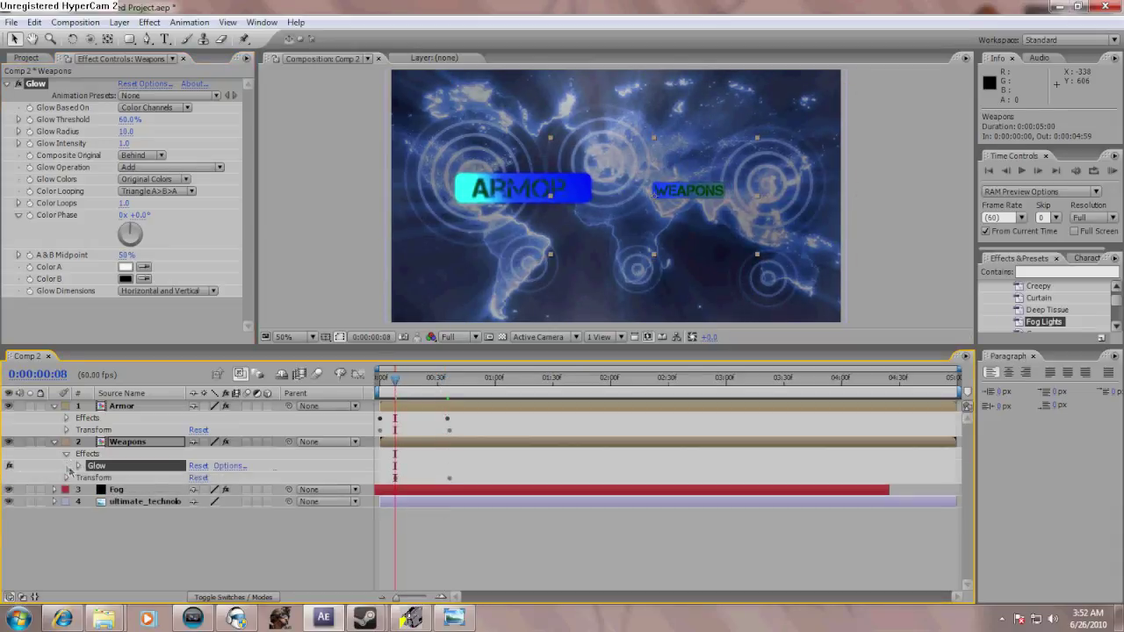
pyautogui.click(78, 466)
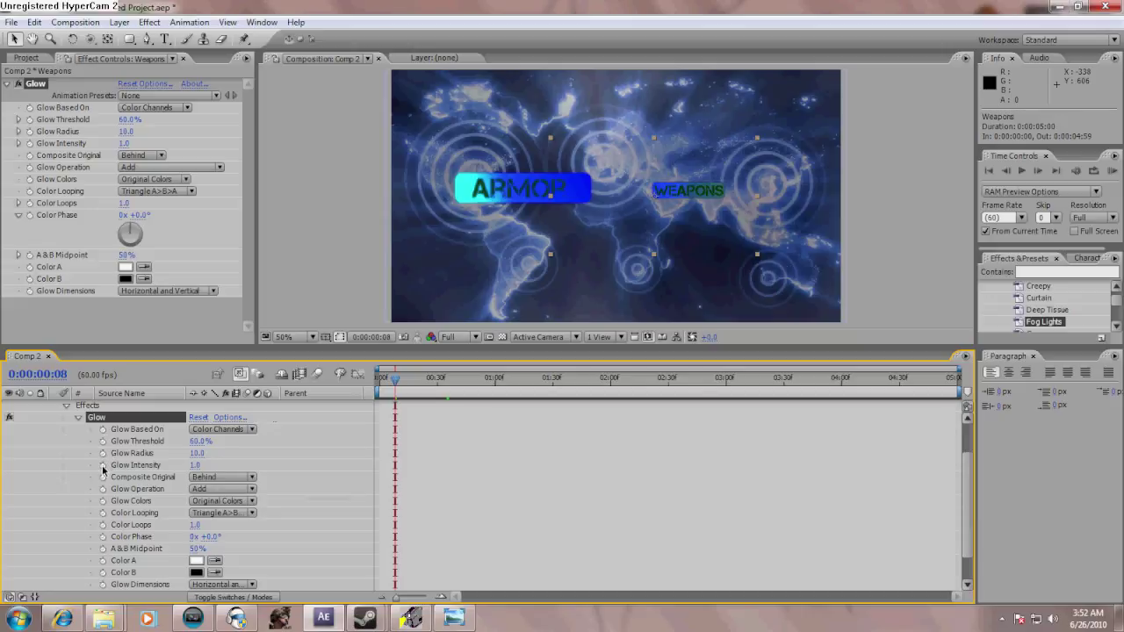
pyautogui.click(102, 464)
pyautogui.click(103, 453)
pyautogui.click(103, 440)
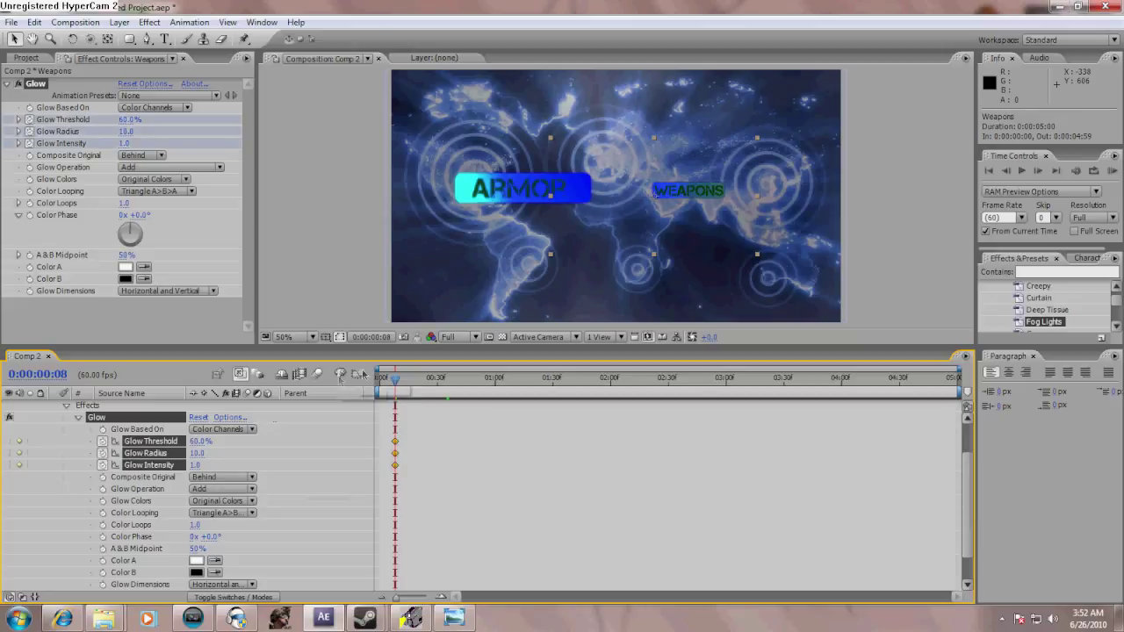
# At 0:00:00:36, keyframe Weapons' Glow with threshold 29.4%, radius 69.0 and intensity 1.8
pyautogui.moveTo(395, 382); pyautogui.dragTo(450, 401)
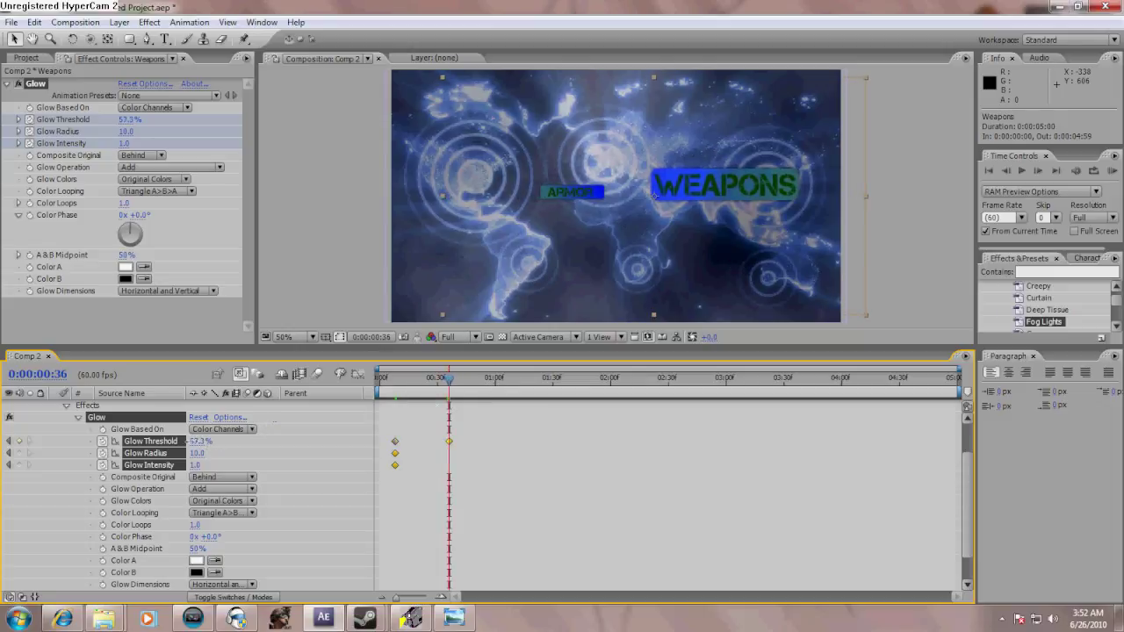
pyautogui.moveTo(196, 441); pyautogui.dragTo(155, 448)
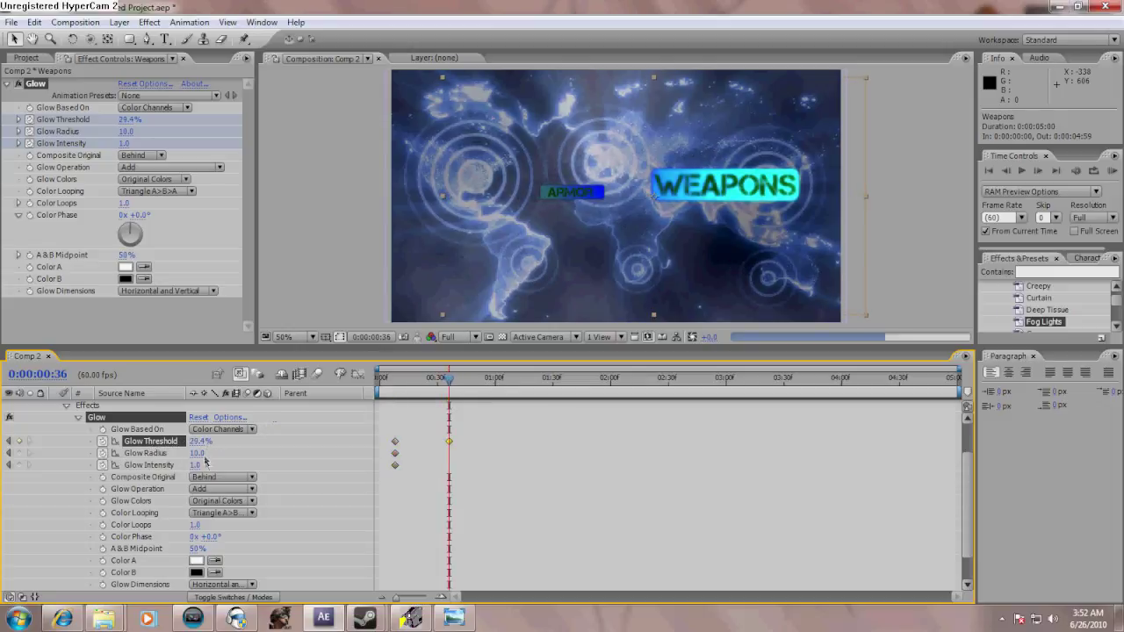
pyautogui.click(196, 464)
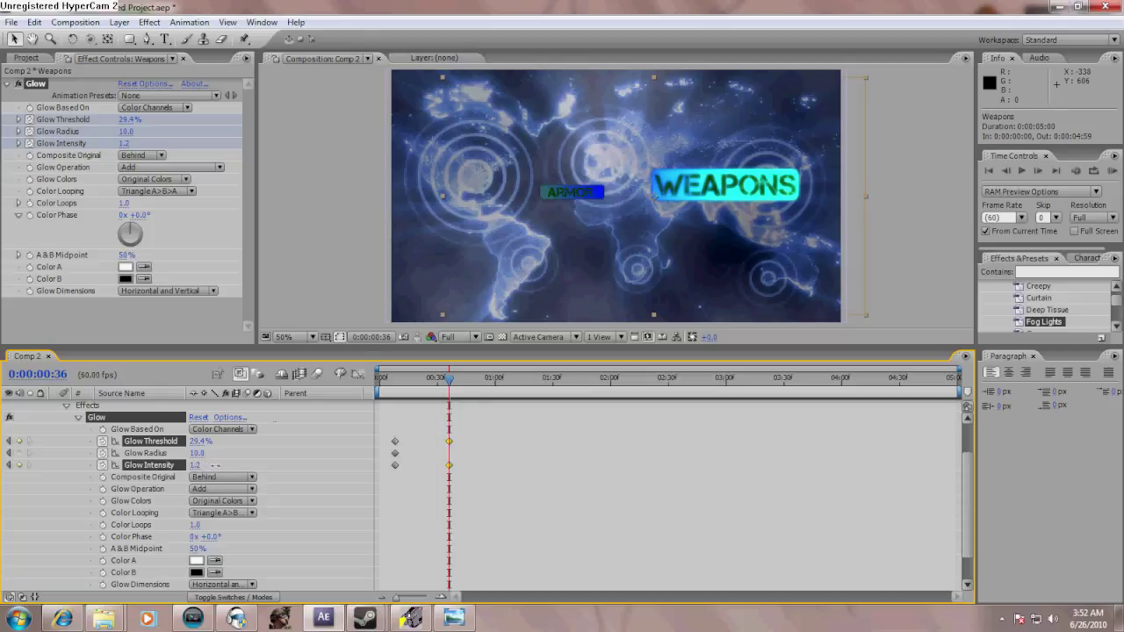
pyautogui.moveTo(214, 465); pyautogui.dragTo(248, 454)
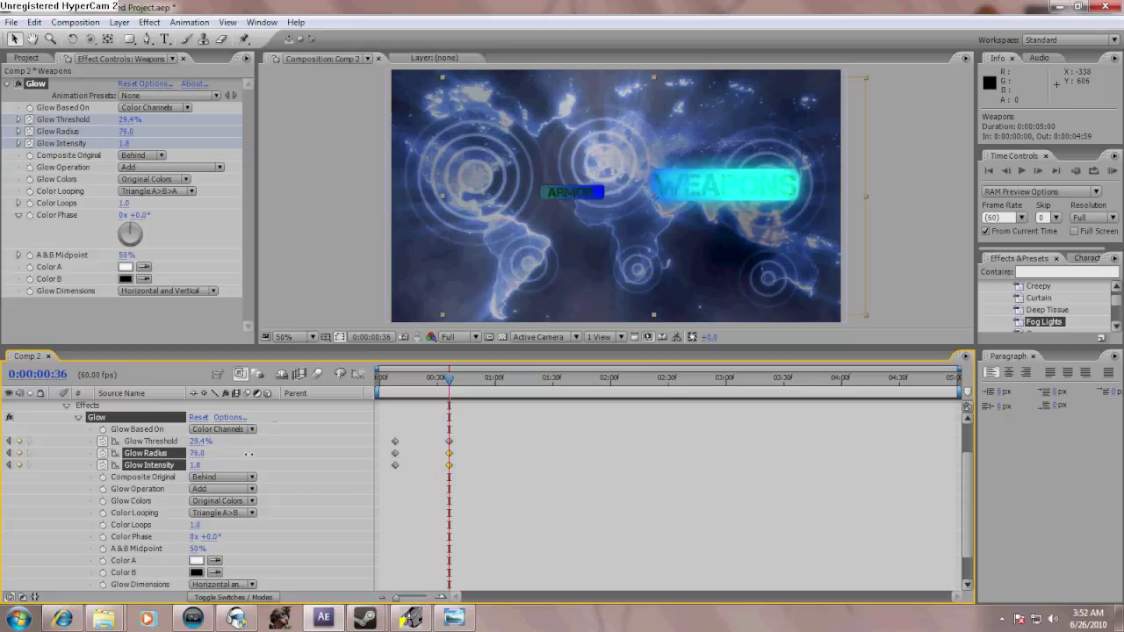
pyautogui.click(244, 455)
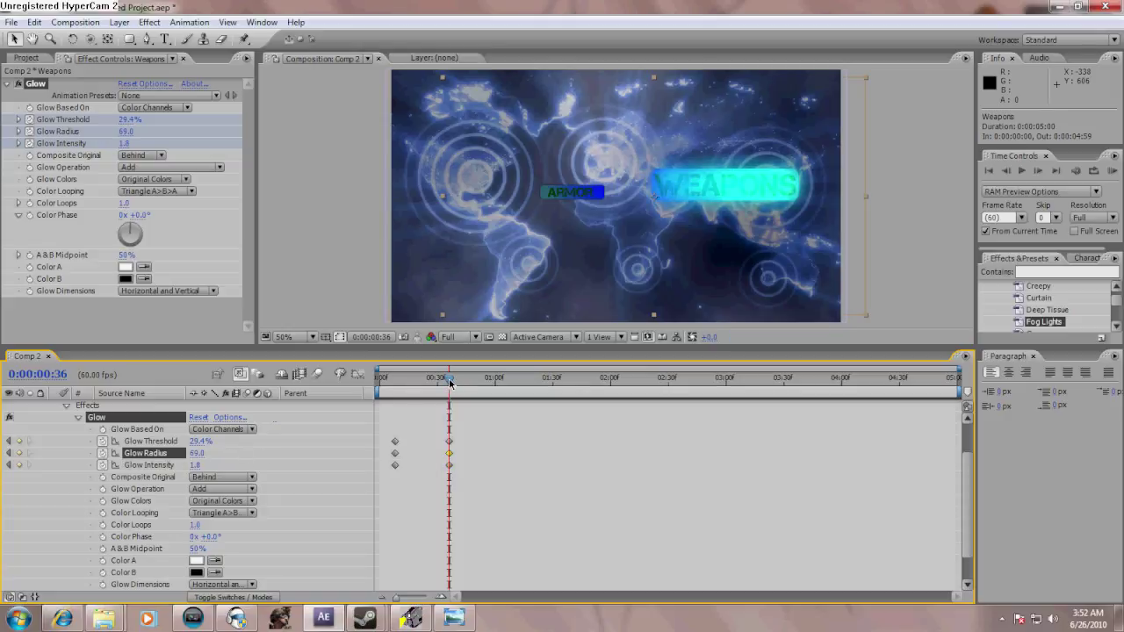
# Scrub through the animation and delay Weapons' second set of Glow keyframes to 0:00:00:47
pyautogui.moveTo(449, 382); pyautogui.dragTo(375, 385)
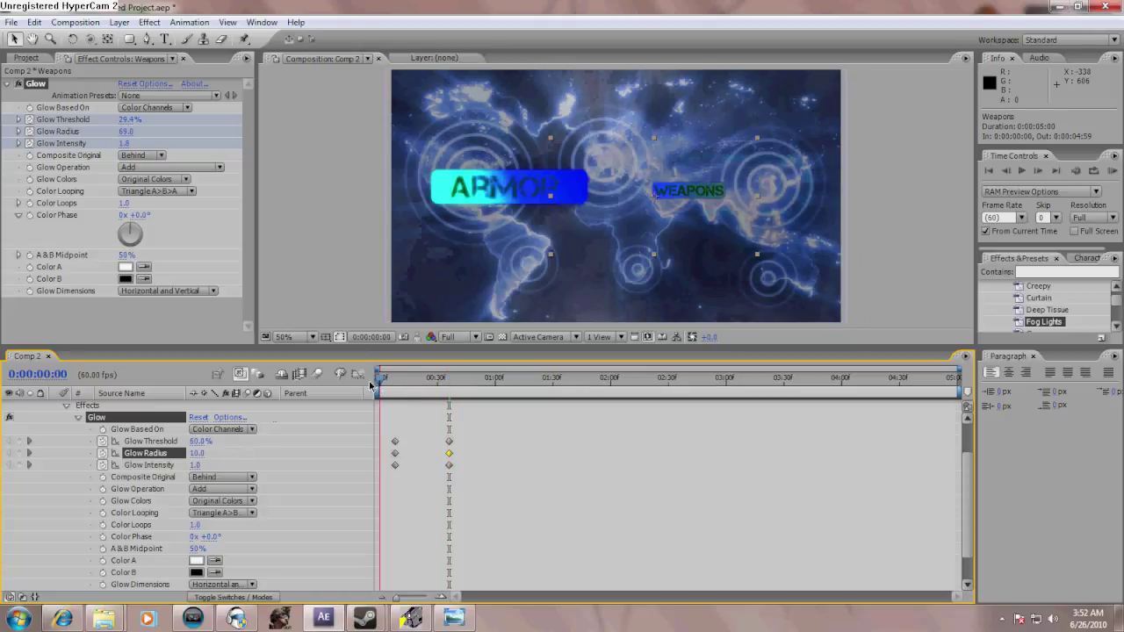
pyautogui.moveTo(378, 384); pyautogui.dragTo(456, 381)
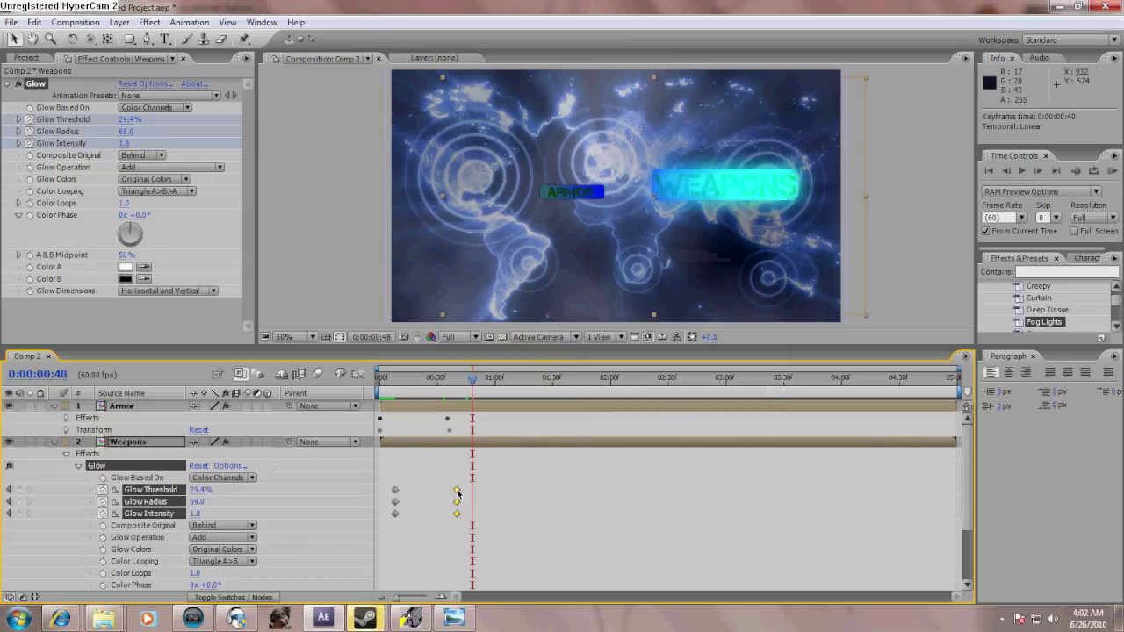
pyautogui.moveTo(452, 491); pyautogui.dragTo(457, 493)
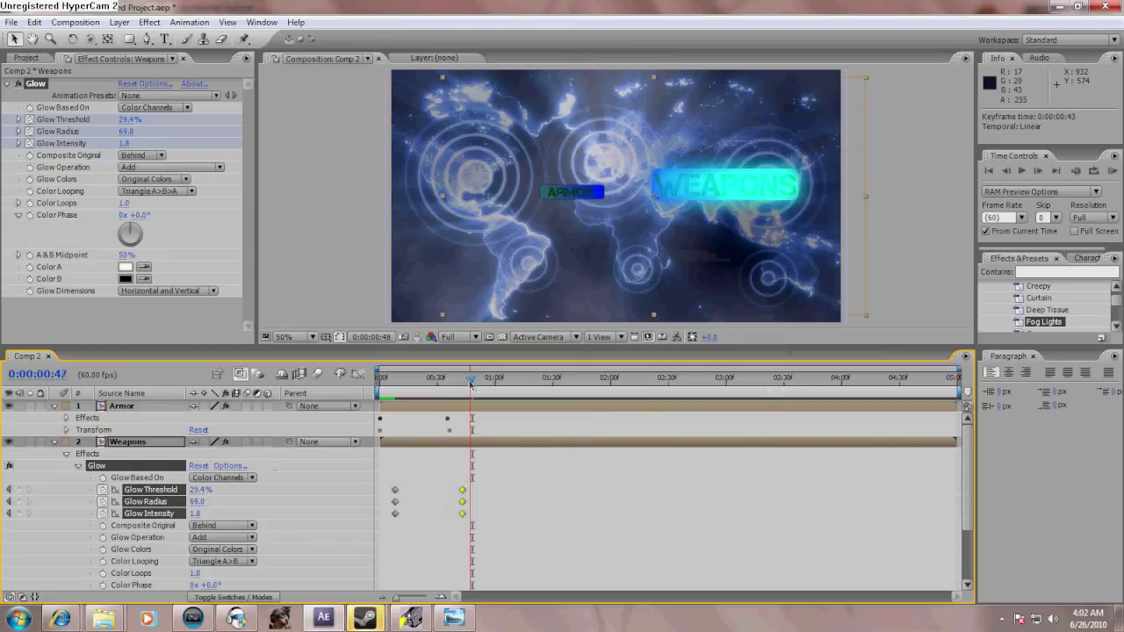
pyautogui.moveTo(471, 379)
pyautogui.mouseDown()
pyautogui.moveTo(443, 388)
pyautogui.moveTo(466, 392)
pyautogui.mouseUp()
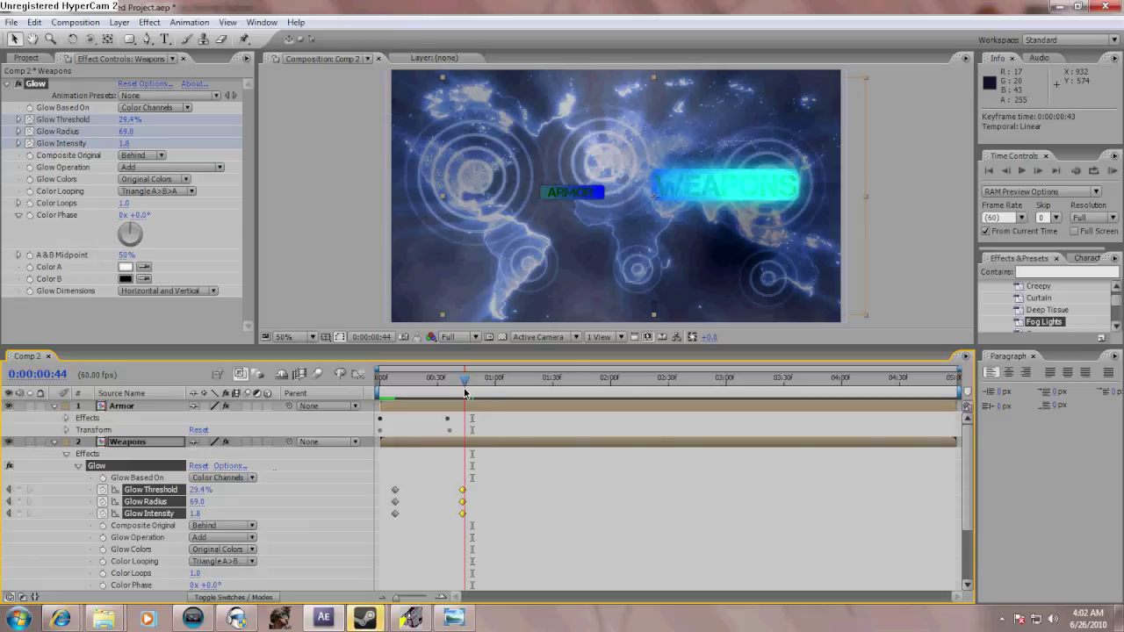
pyautogui.moveTo(465, 392); pyautogui.dragTo(466, 392)
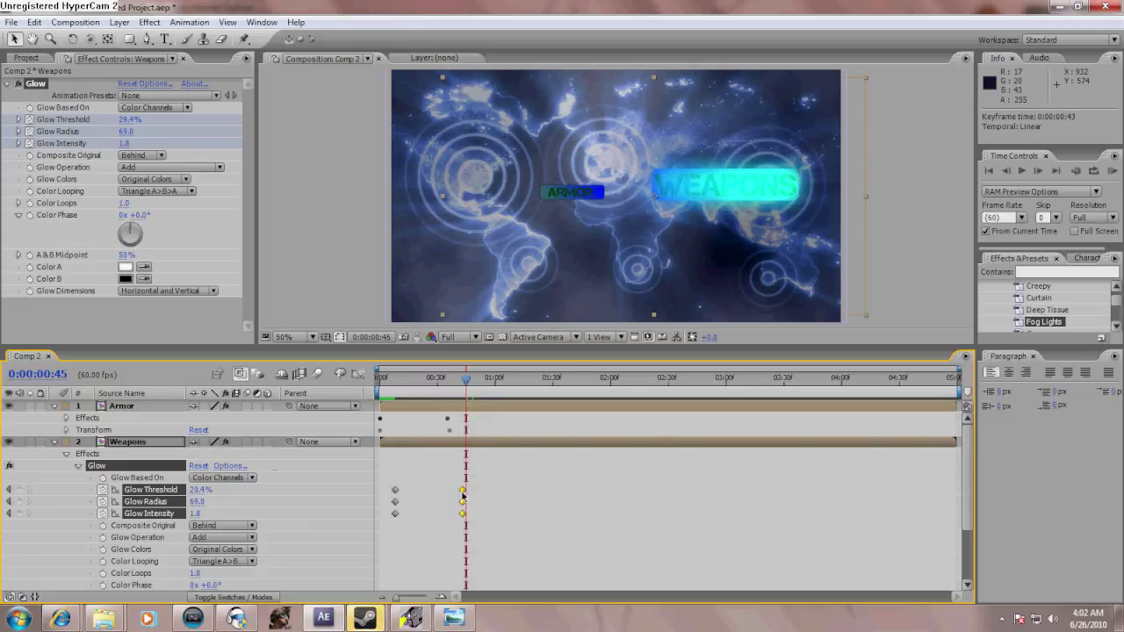
pyautogui.moveTo(462, 497); pyautogui.dragTo(470, 497)
pyautogui.click(457, 383)
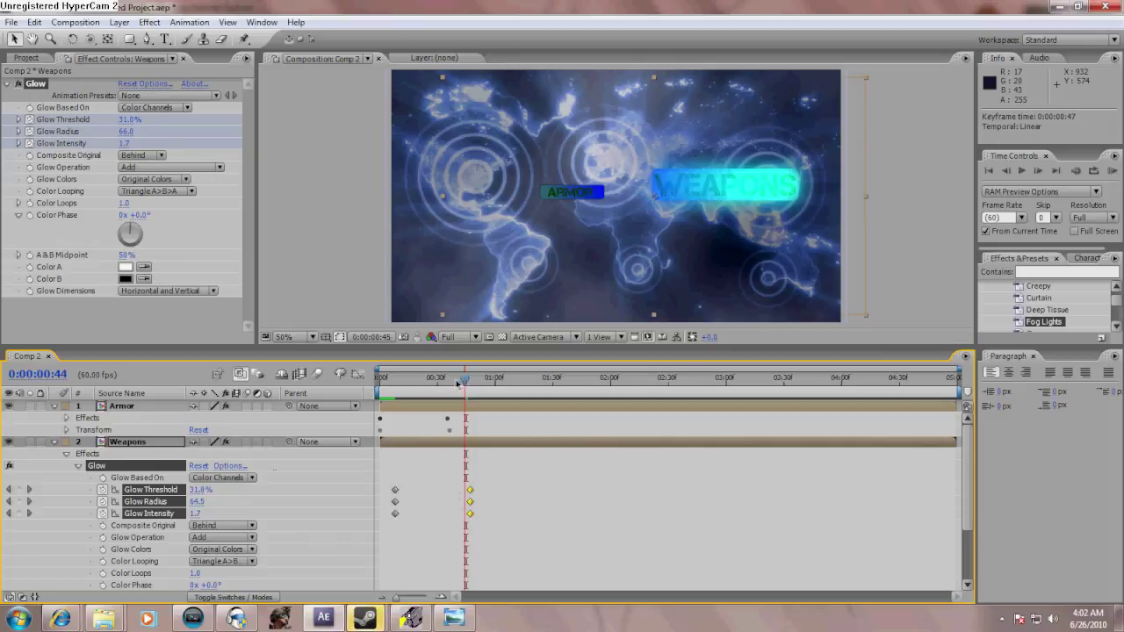
# Add a Scale keyframe to the Weapons layer at 0:00:00:53, keeping its current scale
pyautogui.moveTo(458, 382); pyautogui.dragTo(481, 385)
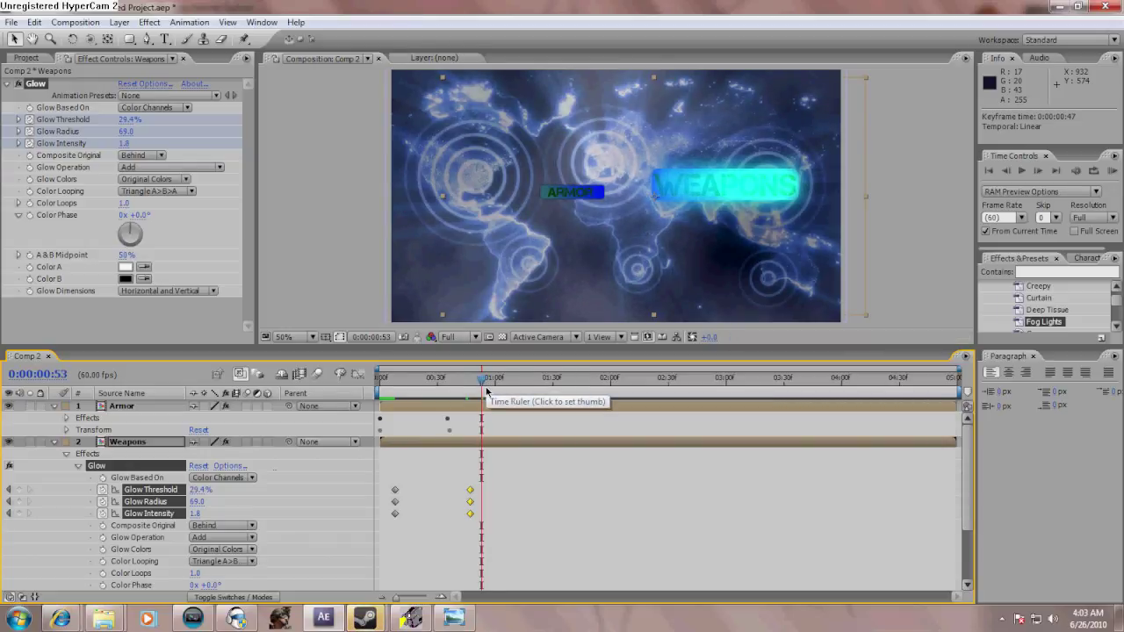
pyautogui.click(78, 466)
pyautogui.click(66, 454)
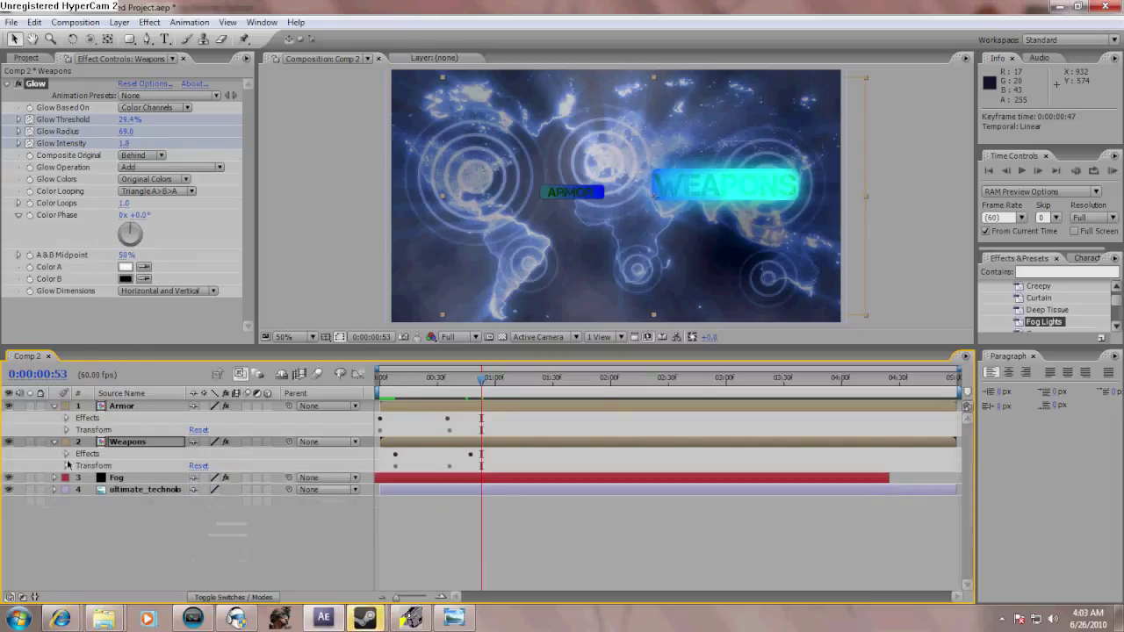
pyautogui.click(66, 466)
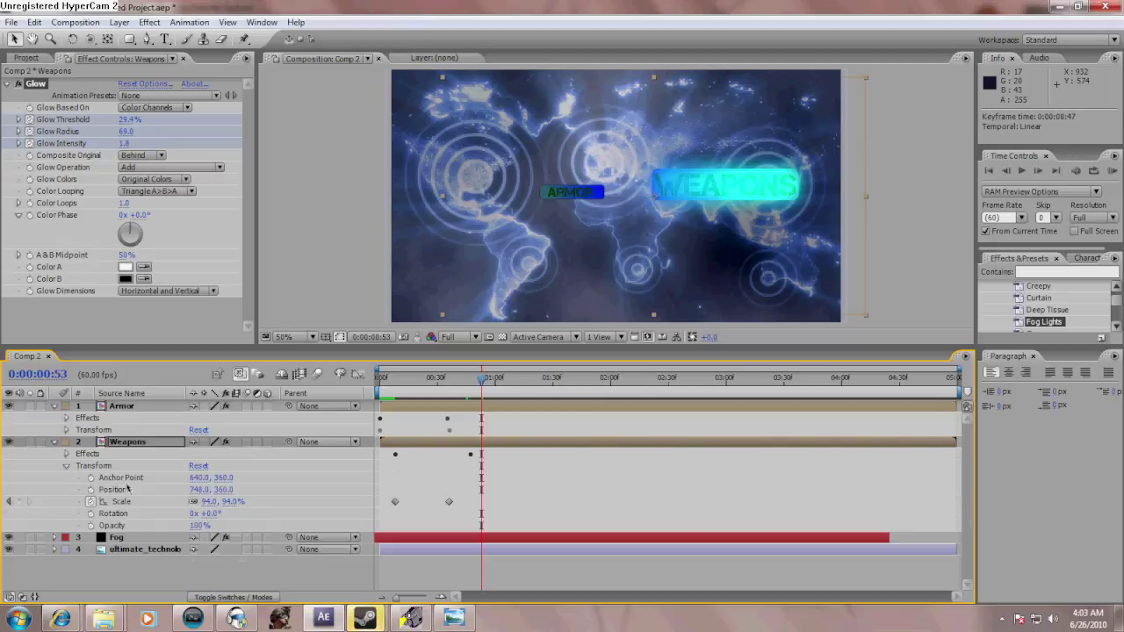
pyautogui.click(20, 501)
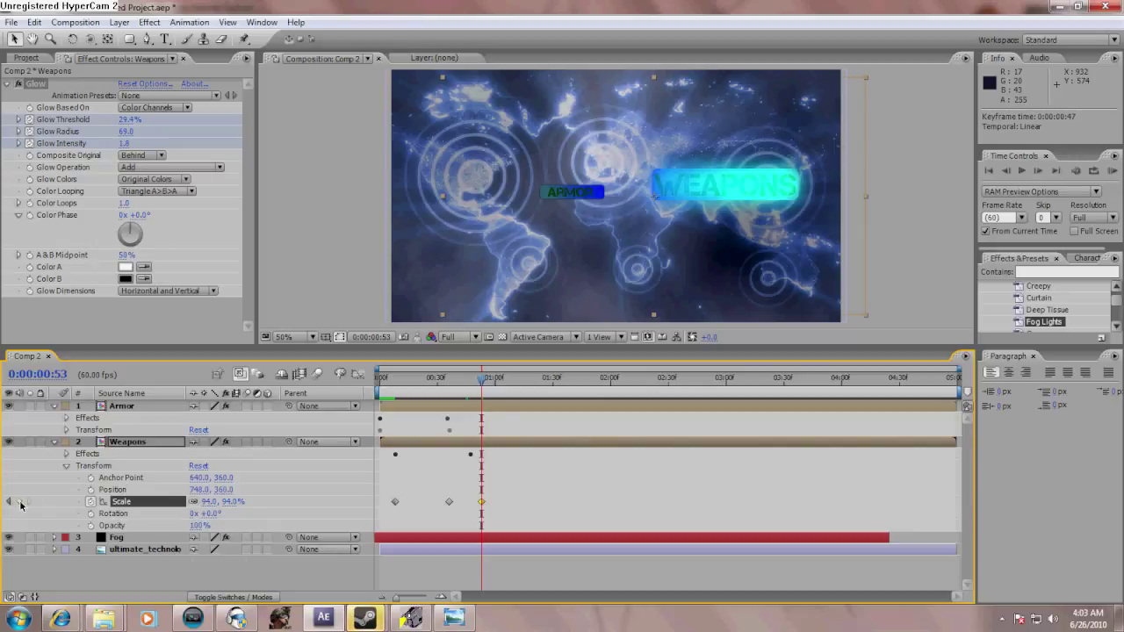
# Keyframe Weapons' Scale to 109% at 0:00:01:00 and to 94% at 0:00:01:06
pyautogui.moveTo(490, 394)
pyautogui.mouseDown()
pyautogui.moveTo(479, 392)
pyautogui.moveTo(494, 393)
pyautogui.mouseUp()
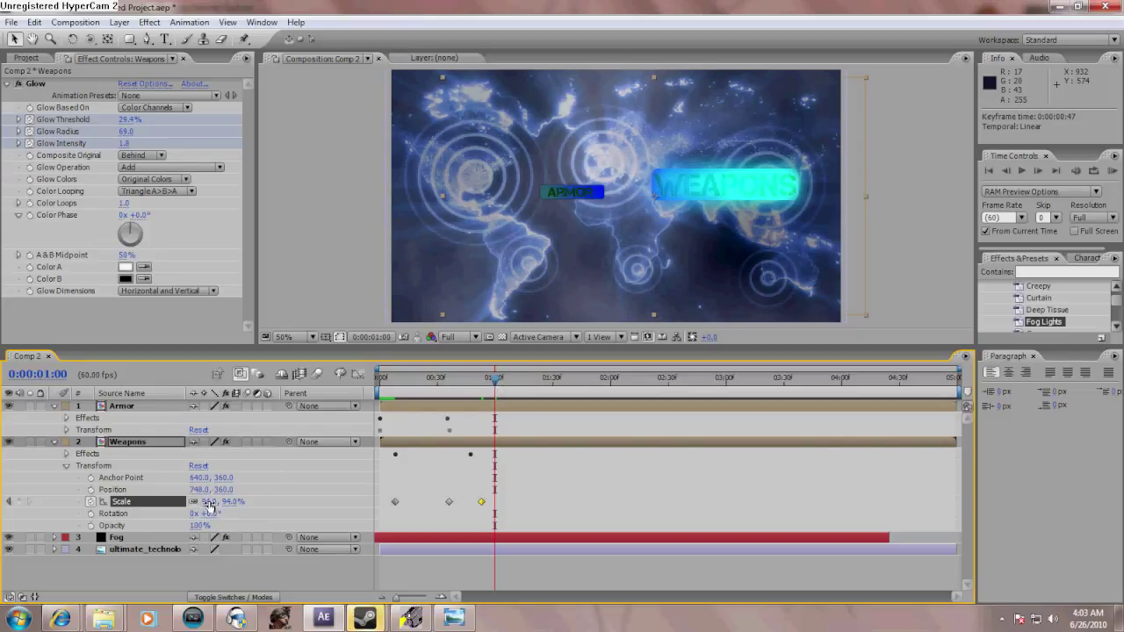
pyautogui.moveTo(209, 501); pyautogui.dragTo(215, 501)
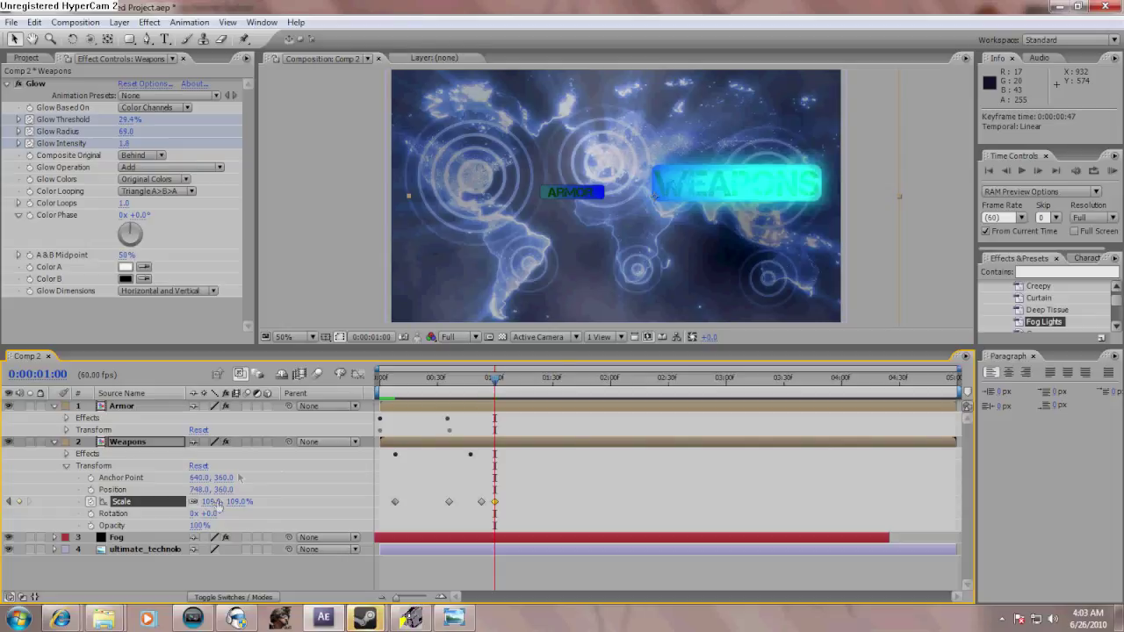
pyautogui.click(507, 382)
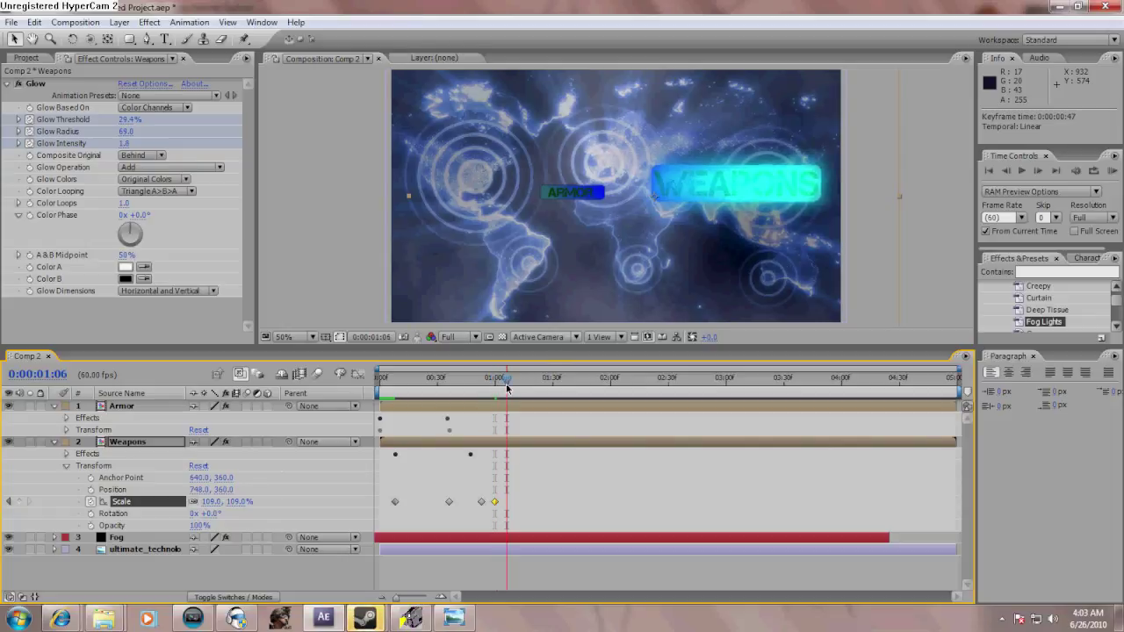
pyautogui.moveTo(213, 504); pyautogui.dragTo(211, 510)
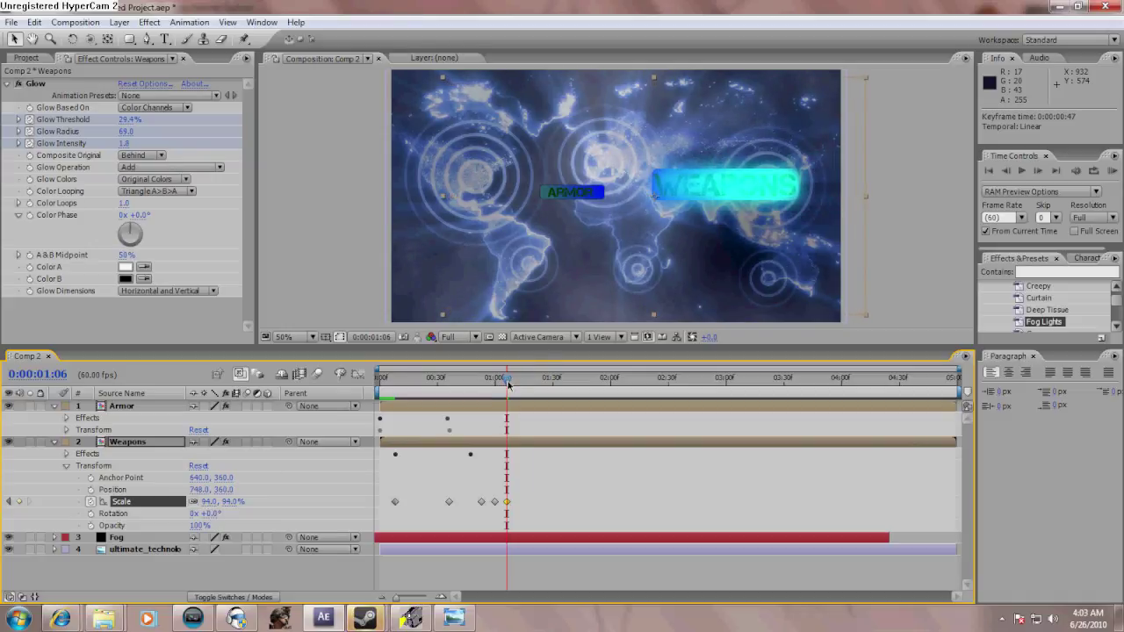
pyautogui.moveTo(508, 381)
pyautogui.mouseDown()
pyautogui.moveTo(457, 387)
pyautogui.moveTo(510, 386)
pyautogui.mouseUp()
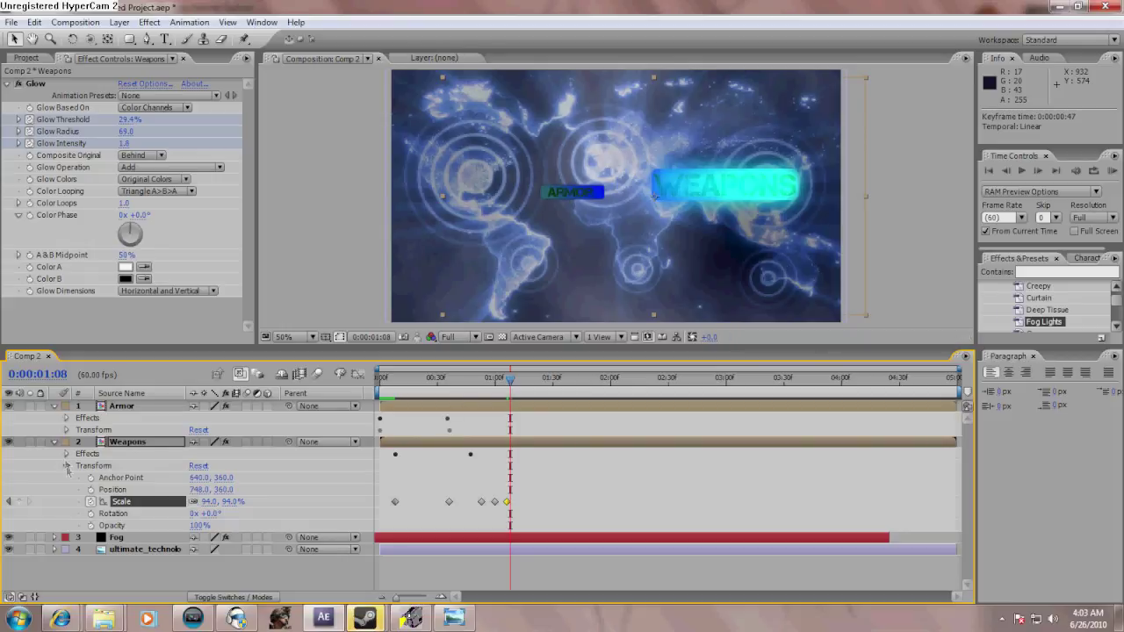